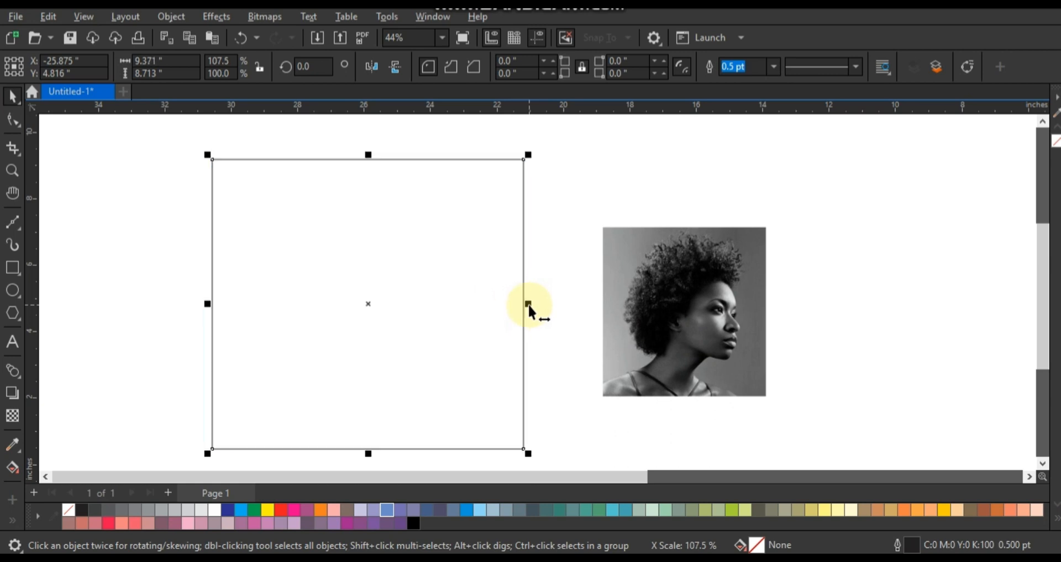
Step: Align the portrait photo with the empty frame's upper-left corner and enlarge it proportionally to about 10.1 by 10.5 inches, covering the frame
drag(663, 305, 275, 225)
scroll(375, 132, down, 2)
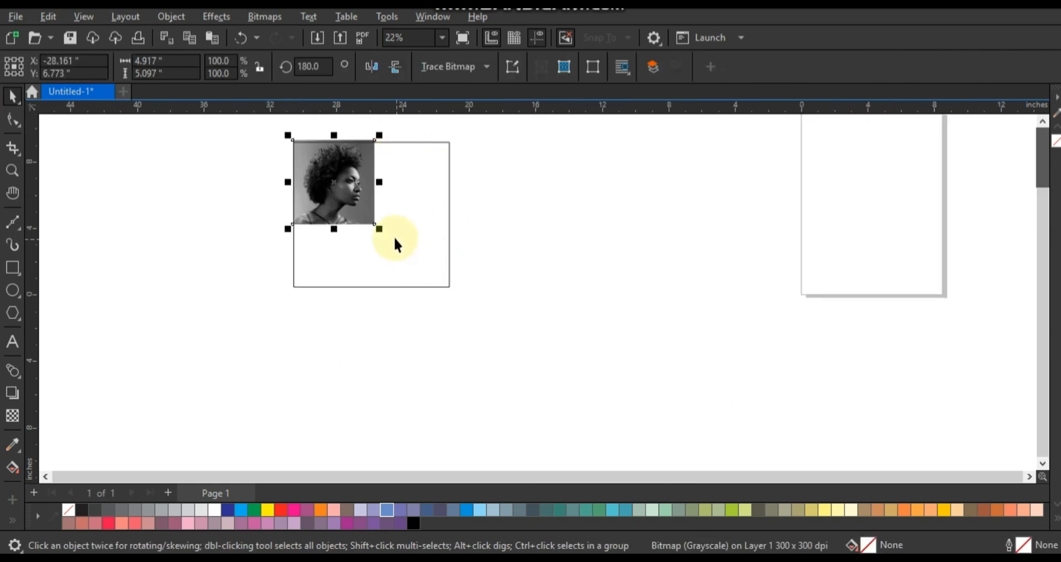
drag(380, 229, 455, 388)
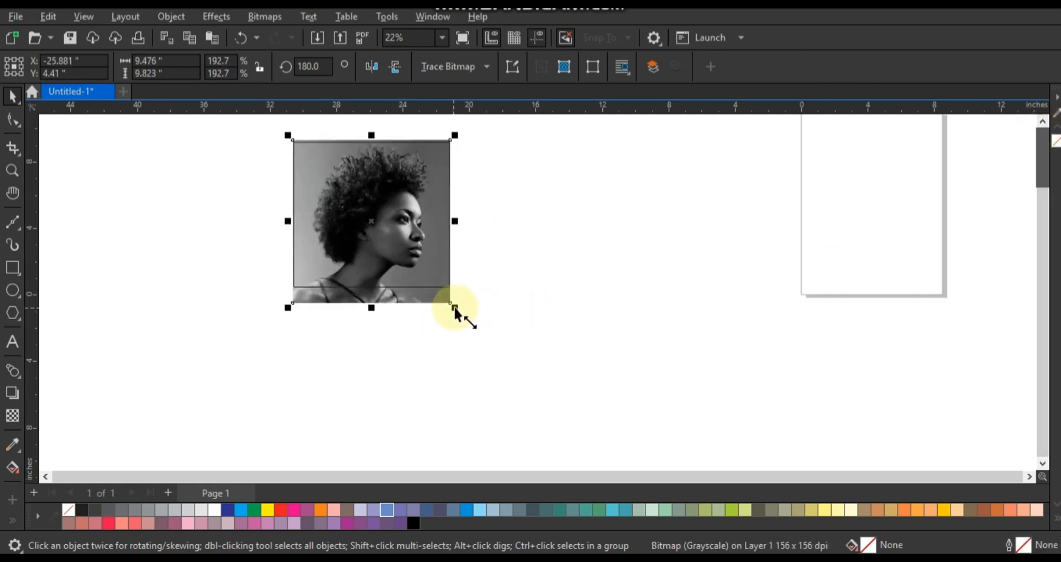
drag(454, 310, 245, 118)
key(shift+F2)
click(236, 142)
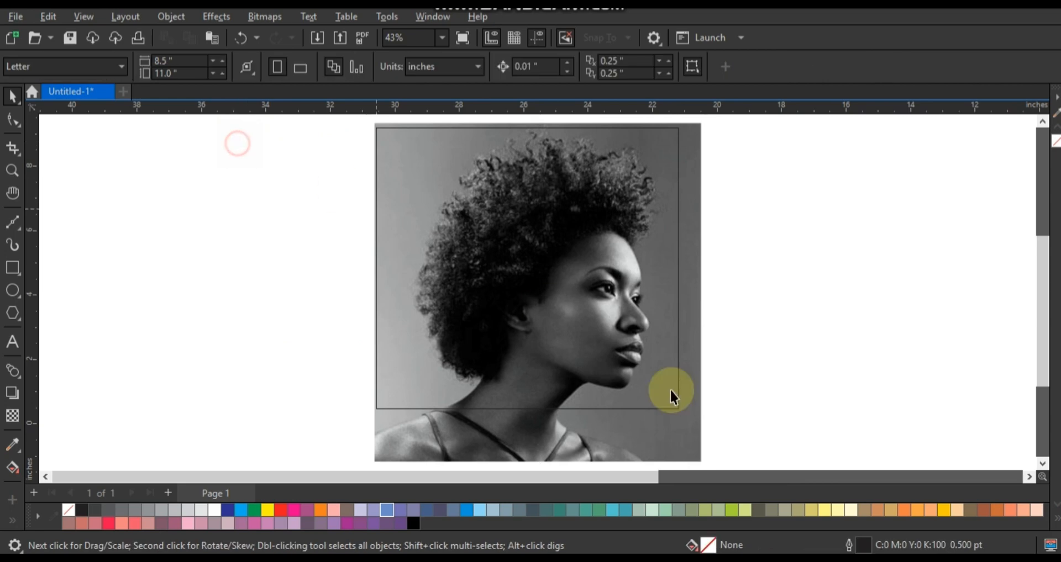
Step: Draw a wide horizontal rectangle, about 16.7 by 3.1 inches, across the hair area of the portrait and beyond both sides
click(12, 170)
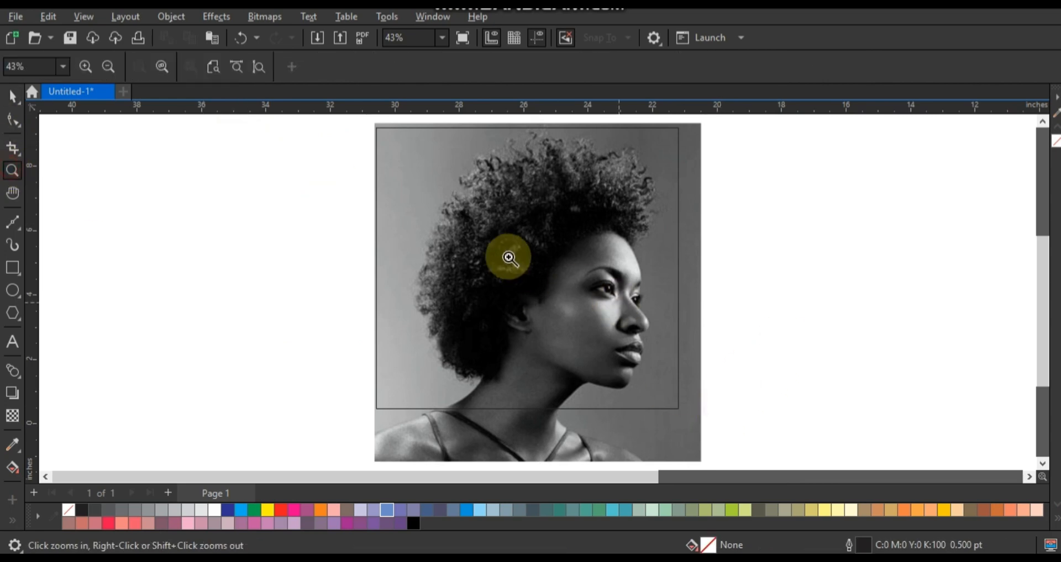
click(12, 268)
drag(210, 187, 748, 286)
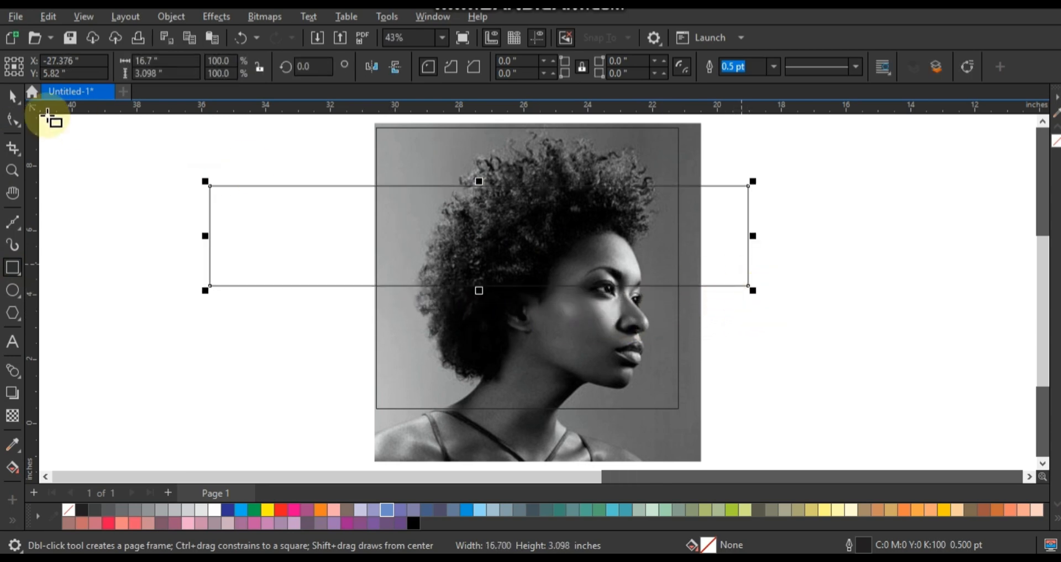
click(13, 96)
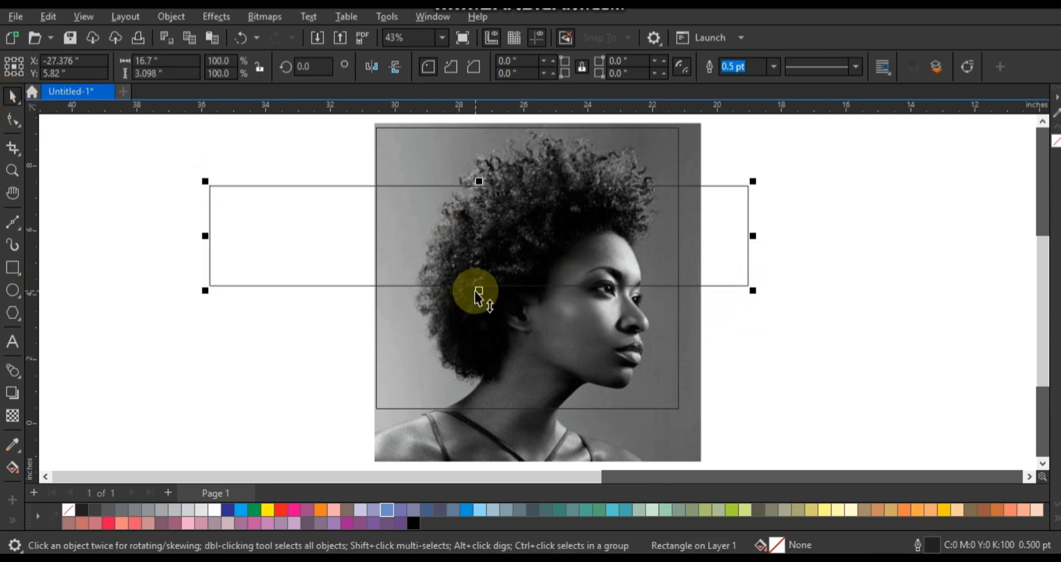
Step: Make a thin, shortened copy of the wide rectangle, about 3.3 by 0.1 inches, and place it just above the original's top edge
drag(478, 291, 476, 186)
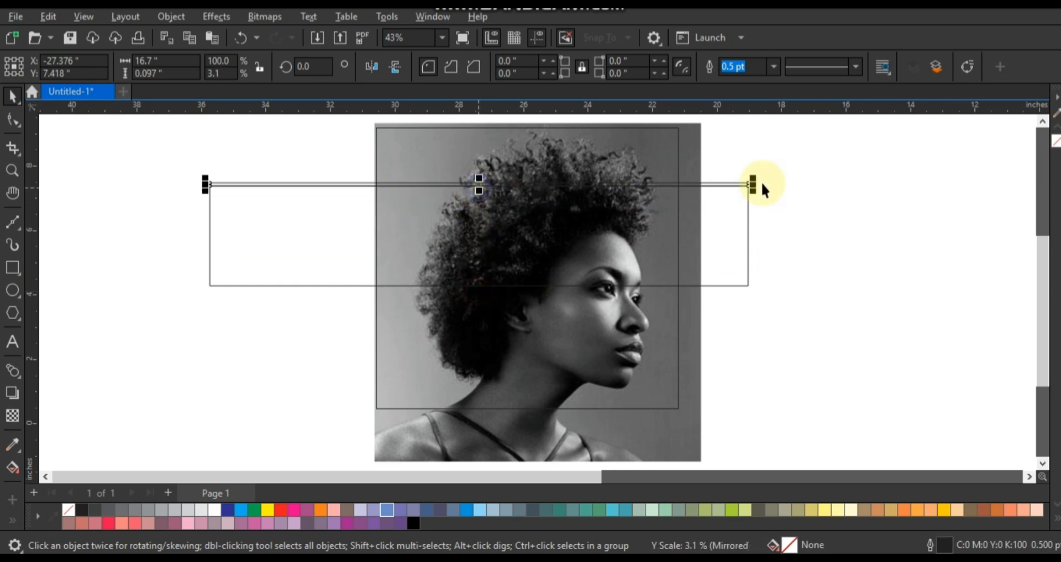
drag(755, 185, 648, 191)
drag(547, 194, 486, 188)
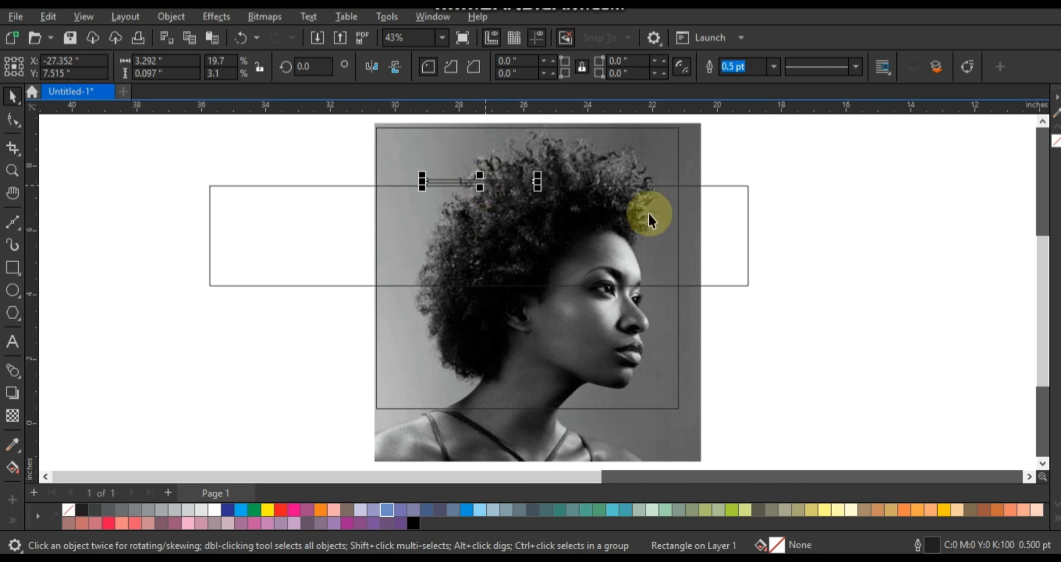
click(817, 214)
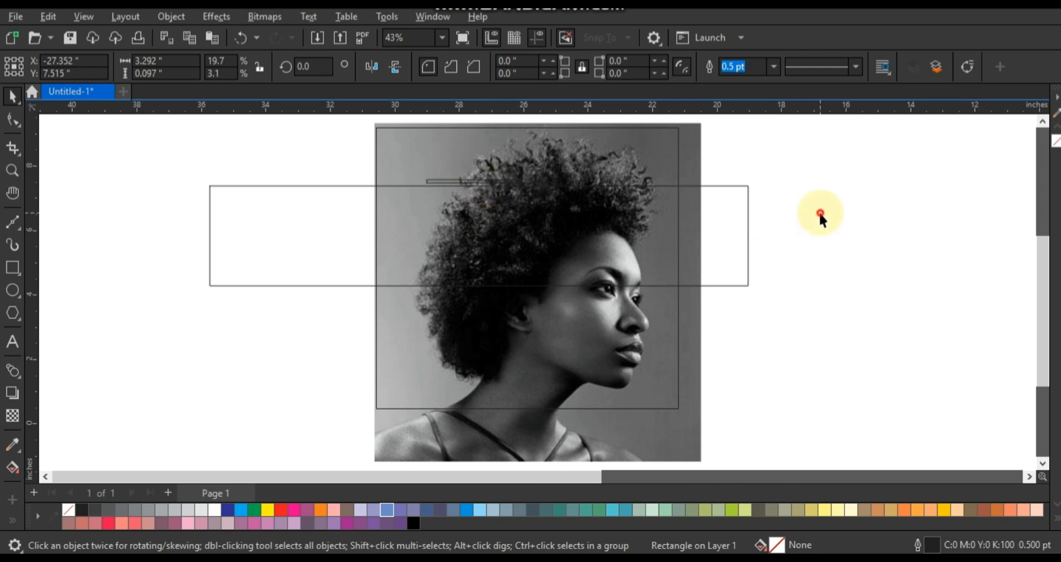
Step: Fill the thin bar and the wide rectangle with red
click(507, 181)
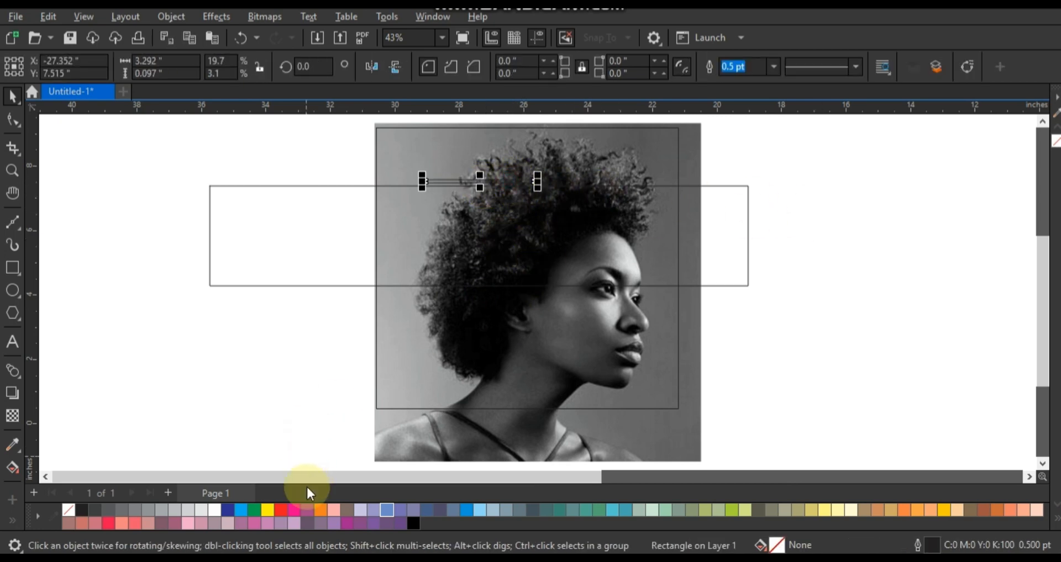
click(279, 512)
click(371, 244)
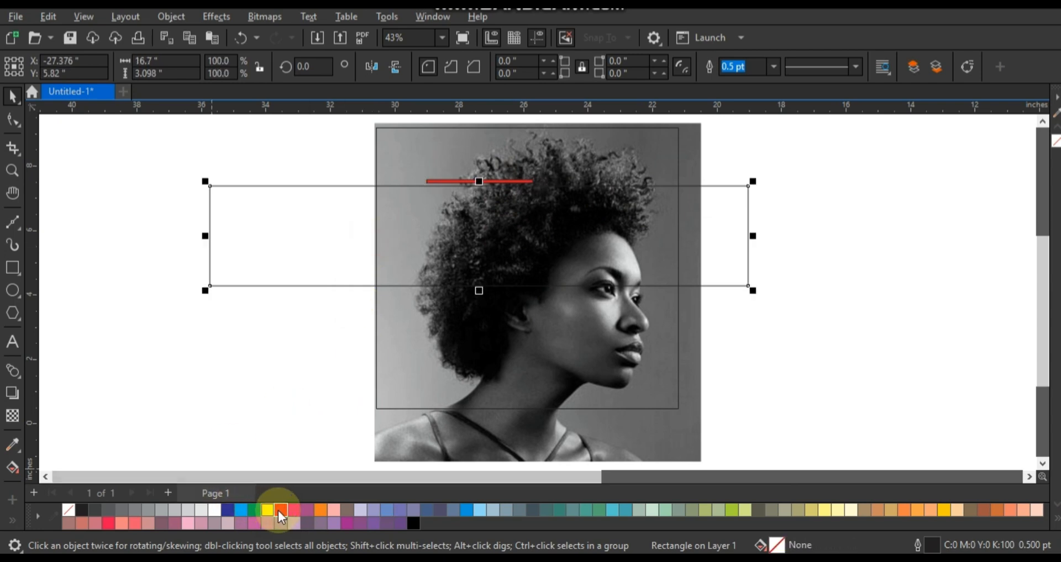
click(280, 511)
Step: Rotate both red rectangles together by 30 degrees, shift them slightly right, and move the thin bar up and left, clear of the wide band
shift+click(501, 181)
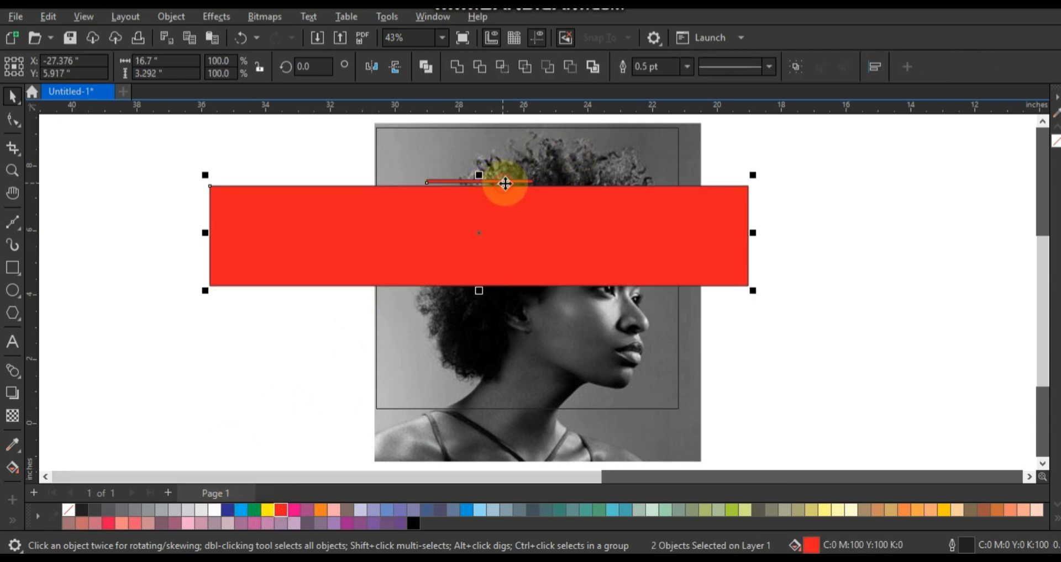
drag(752, 303, 702, 140)
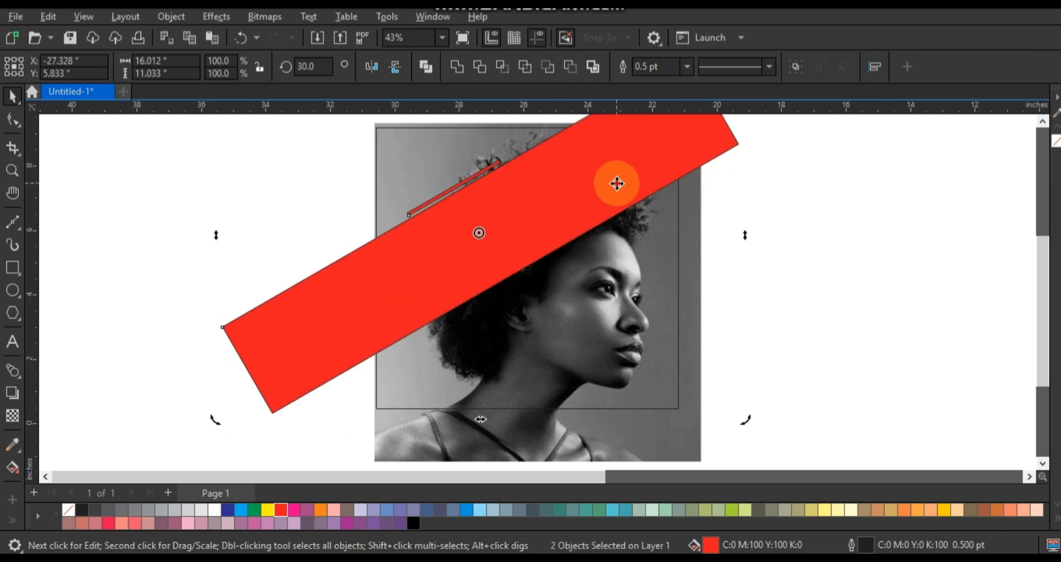
click(615, 182)
click(798, 206)
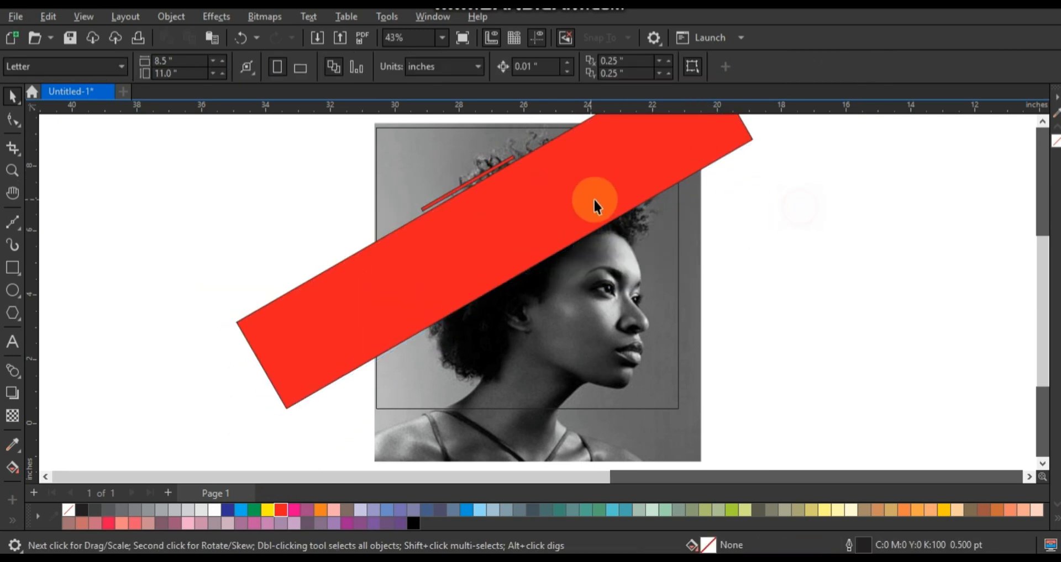
click(489, 168)
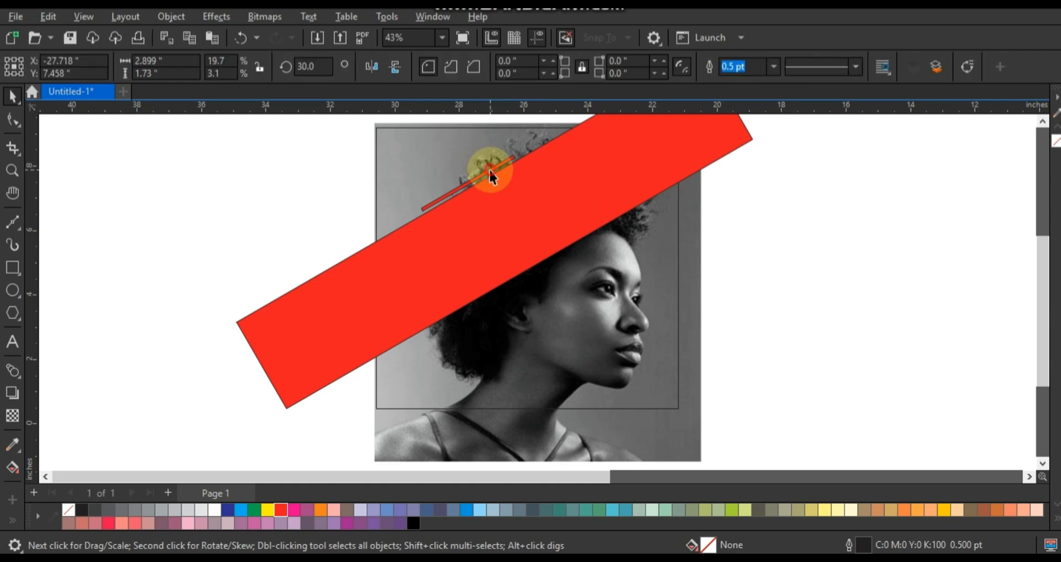
drag(465, 161, 466, 160)
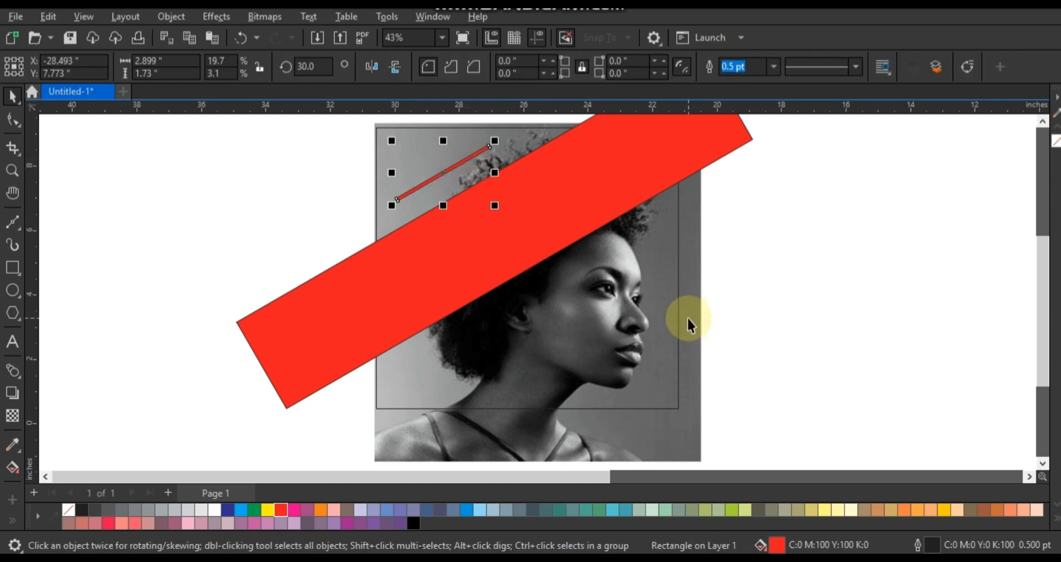
Step: Apply a Gamma adjustment to the portrait photo
click(686, 317)
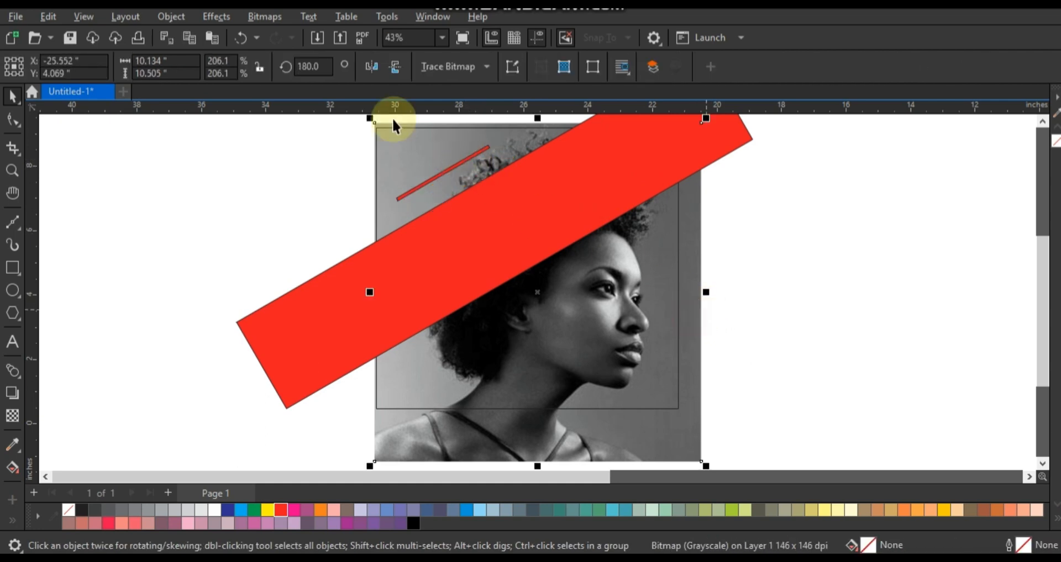
click(210, 18)
mouse_move(259, 53)
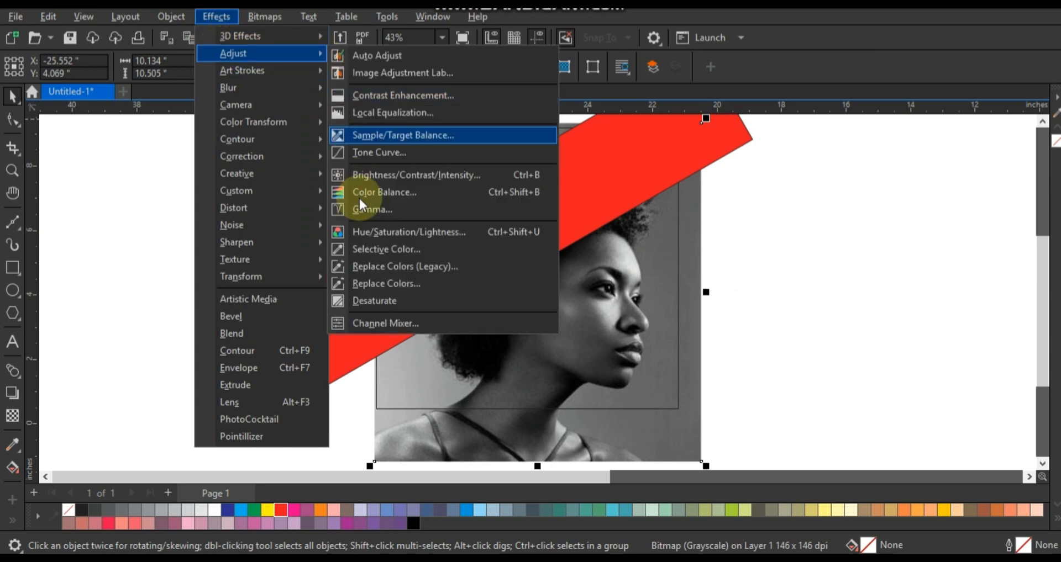
click(364, 217)
drag(575, 231, 892, 228)
drag(838, 263, 845, 258)
click(878, 314)
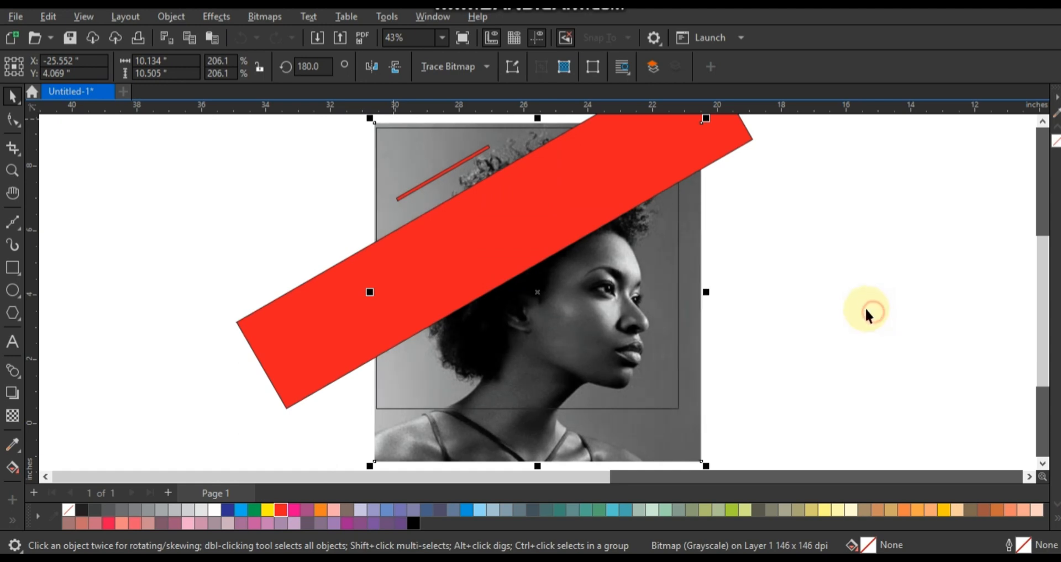
click(859, 303)
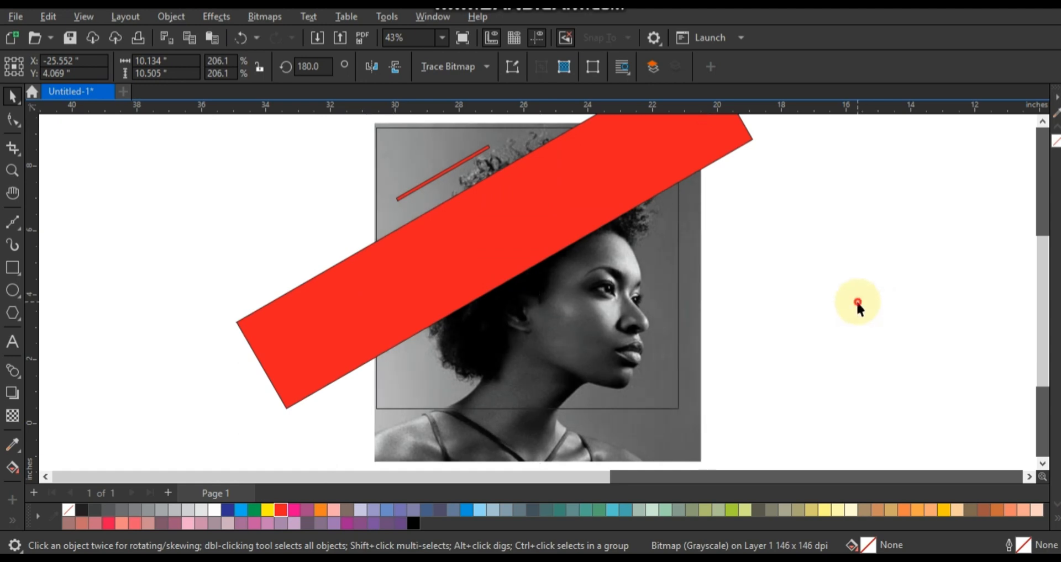
Step: Remove the outline from the thin red bar and scale the bar down slightly
click(474, 155)
right_click(74, 509)
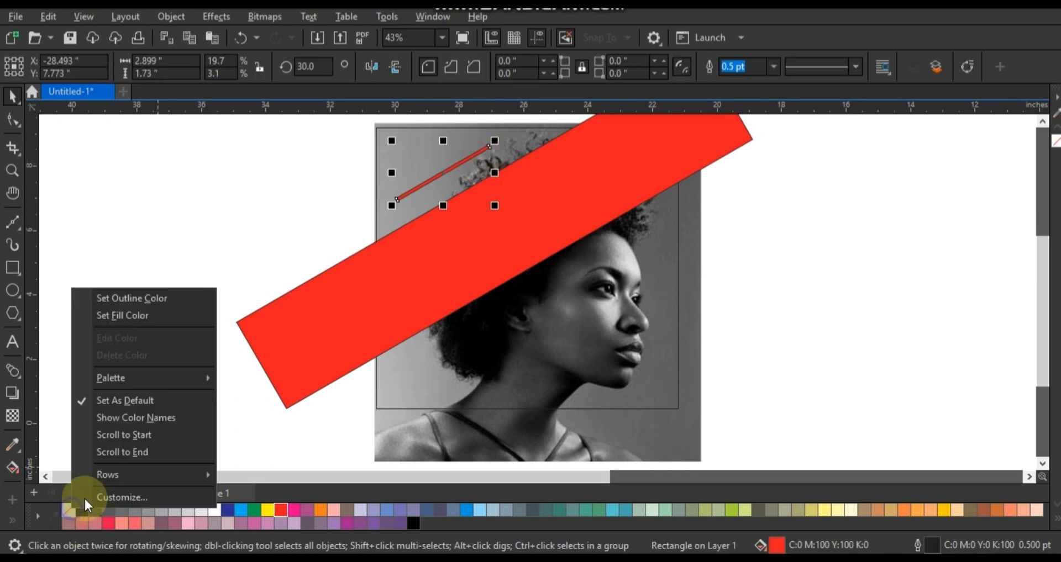
click(183, 298)
drag(498, 144, 479, 150)
click(252, 185)
Step: Set the wide red band's transparency merge mode to Overlay with a uniform transparency of 15
click(481, 271)
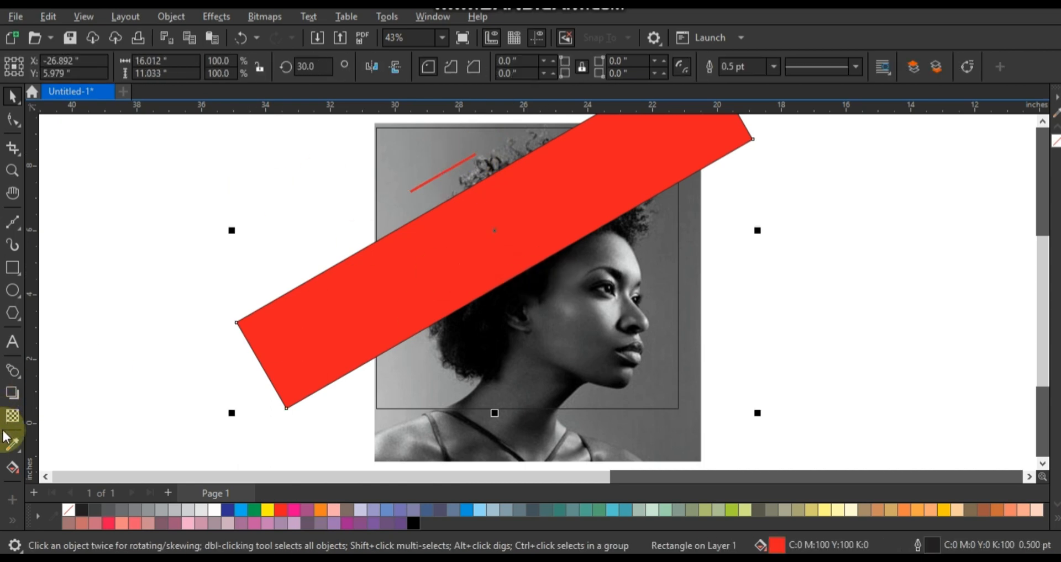
click(14, 419)
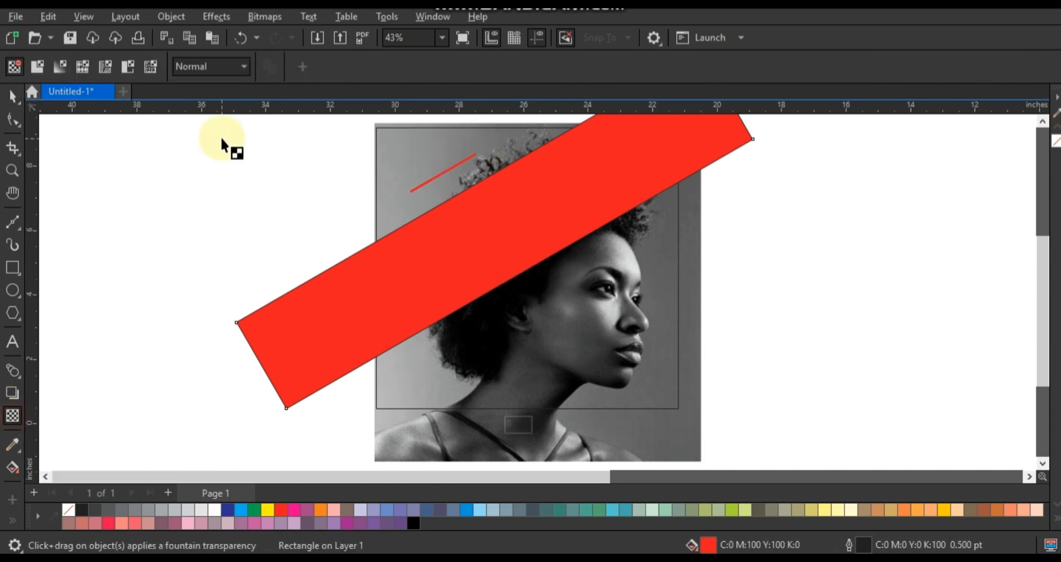
click(218, 68)
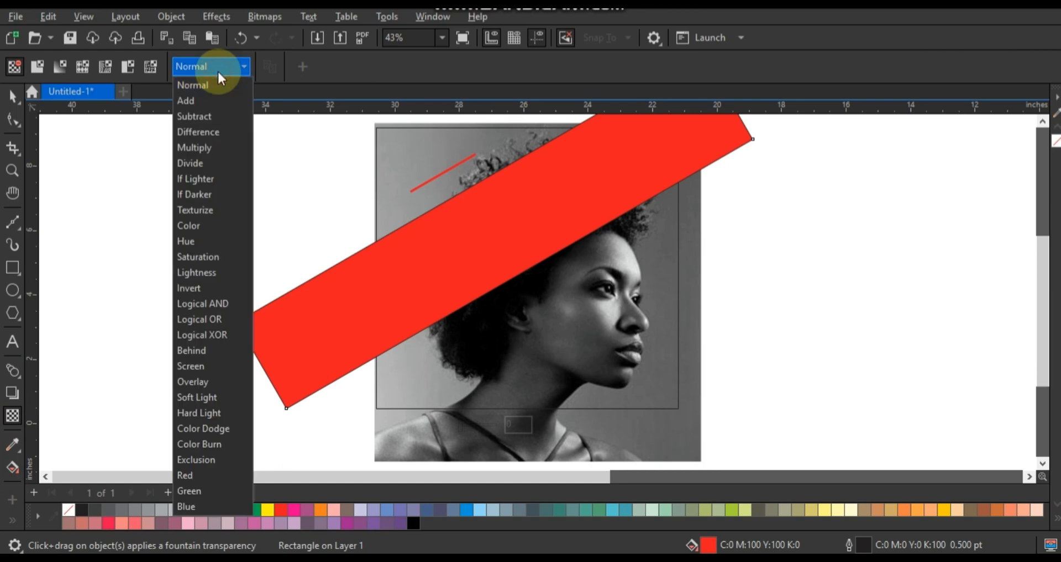
click(187, 383)
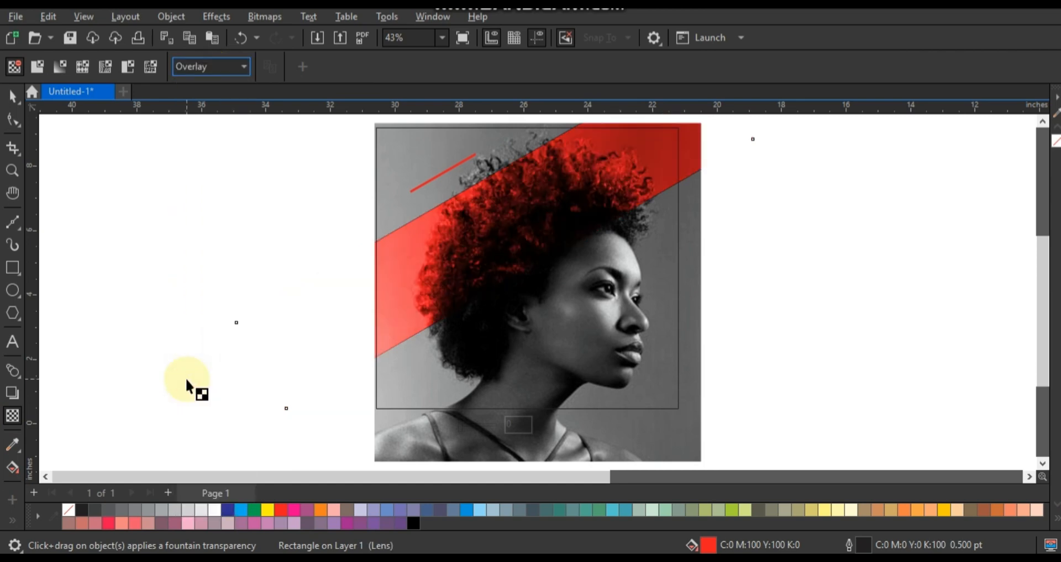
click(465, 426)
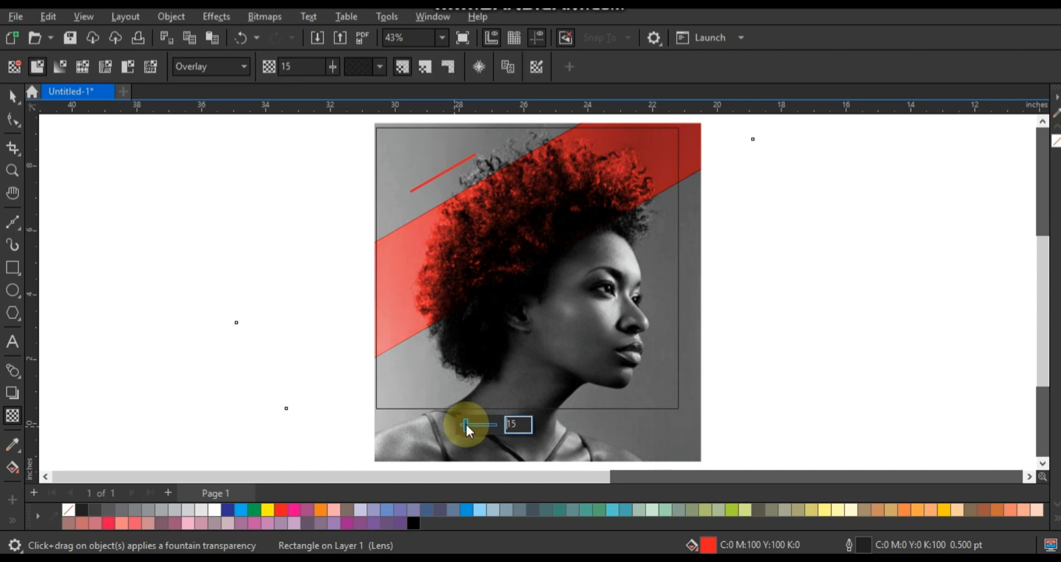
Step: Remove the outline from the wide red band
click(13, 97)
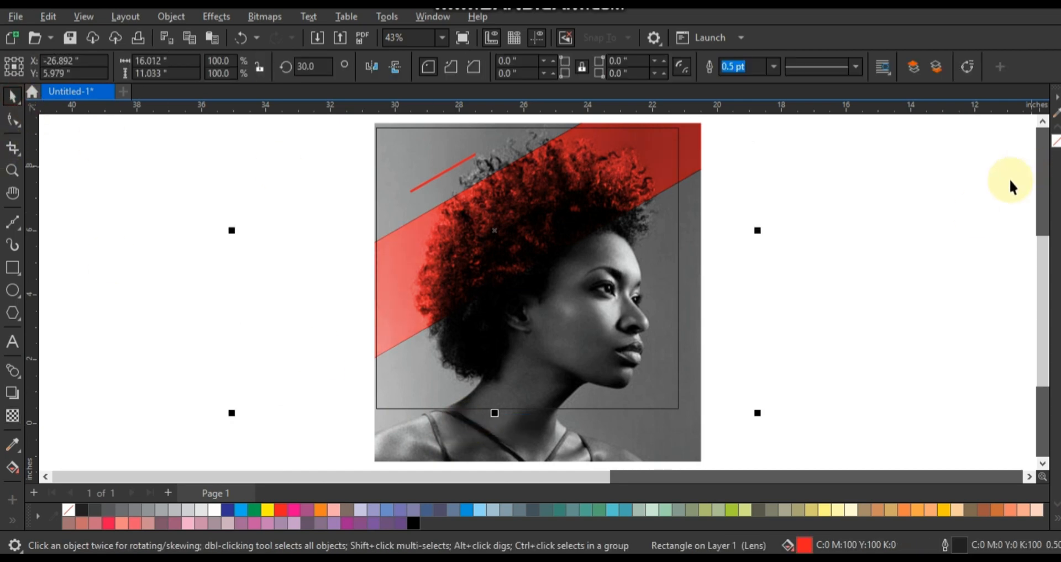
right_click(69, 509)
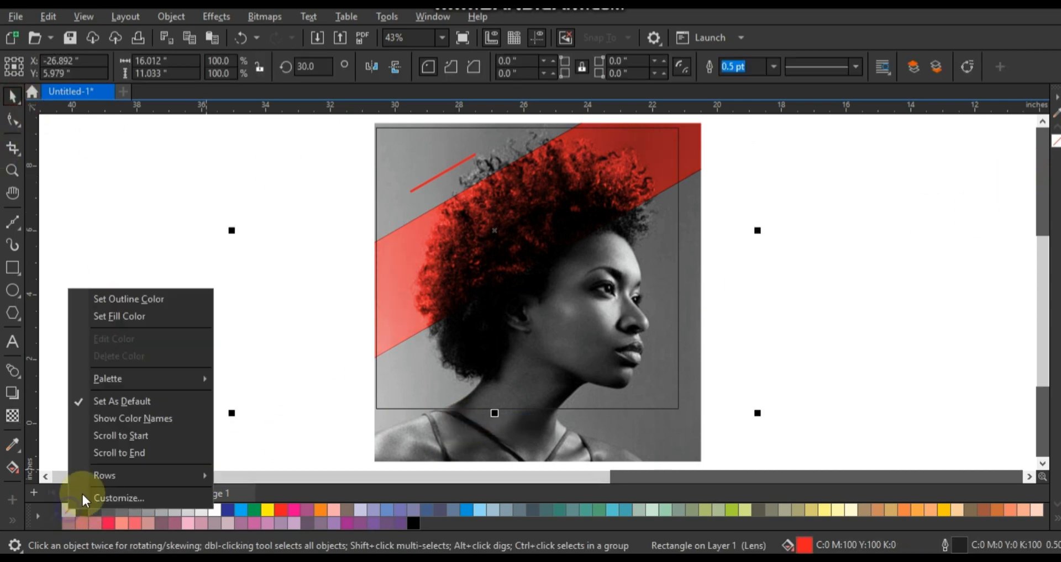
click(115, 299)
click(811, 279)
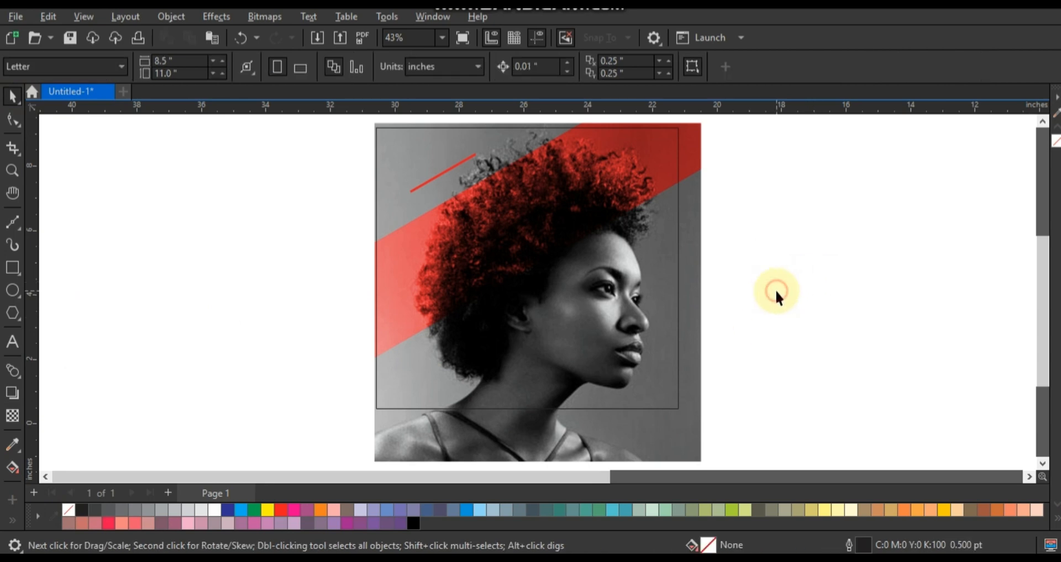
Step: PowerClip the portrait photo inside the outlined frame
click(694, 403)
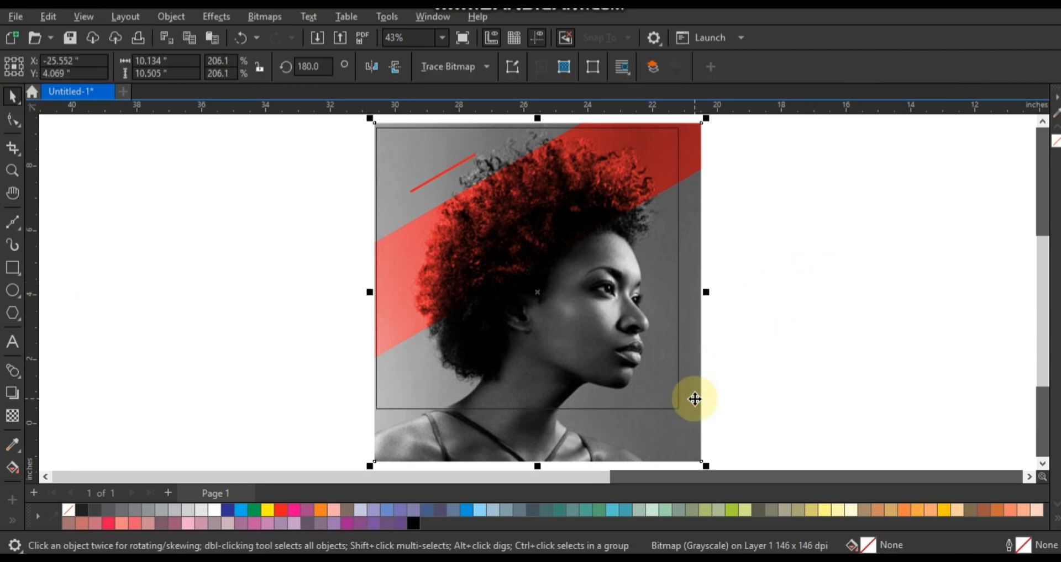
right_click(695, 398)
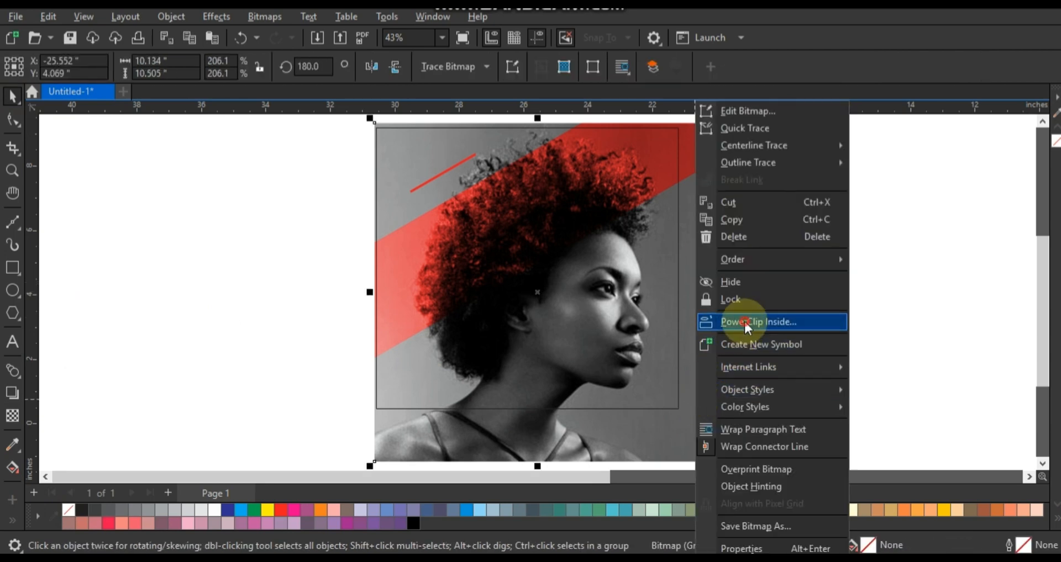
click(740, 322)
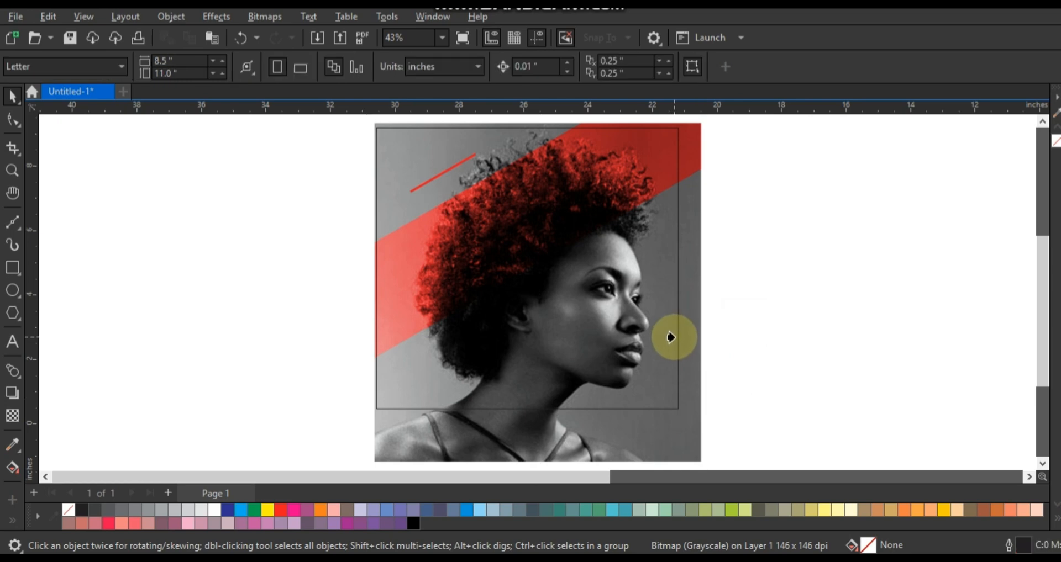
click(674, 336)
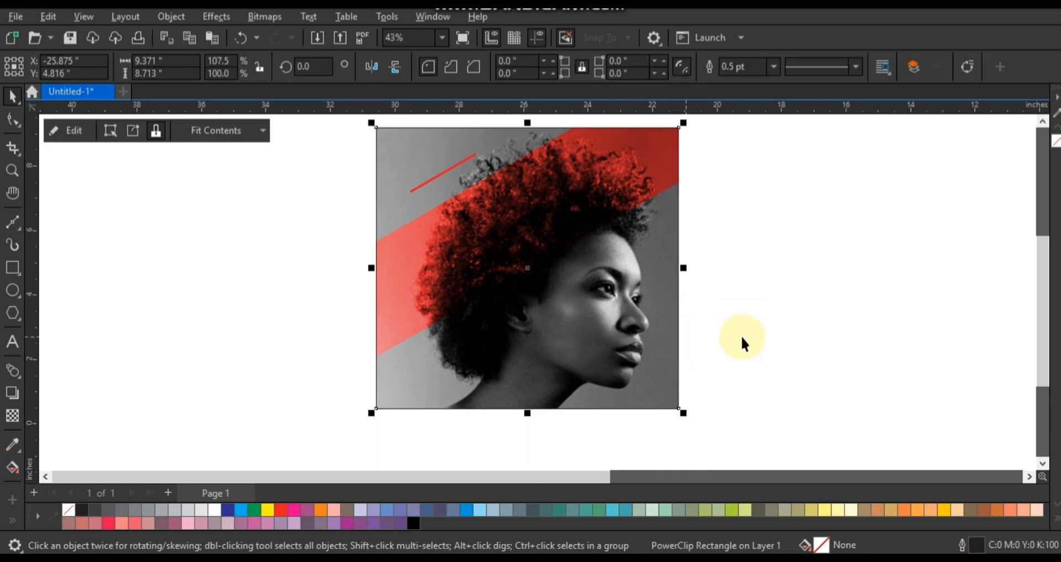
click(764, 333)
Step: PowerClip the wide red overlay band inside the portrait frame
click(630, 187)
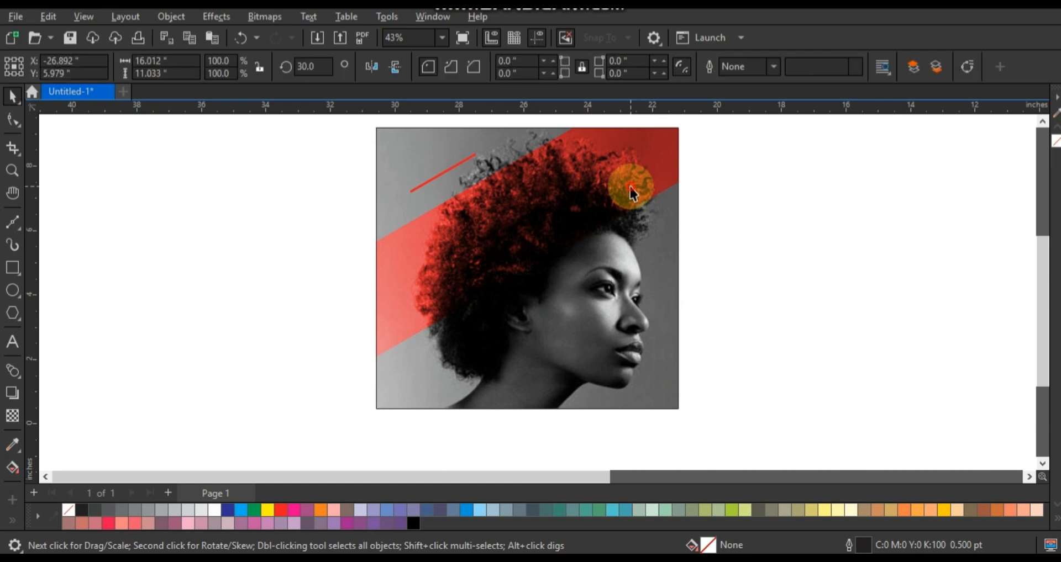
right_click(630, 186)
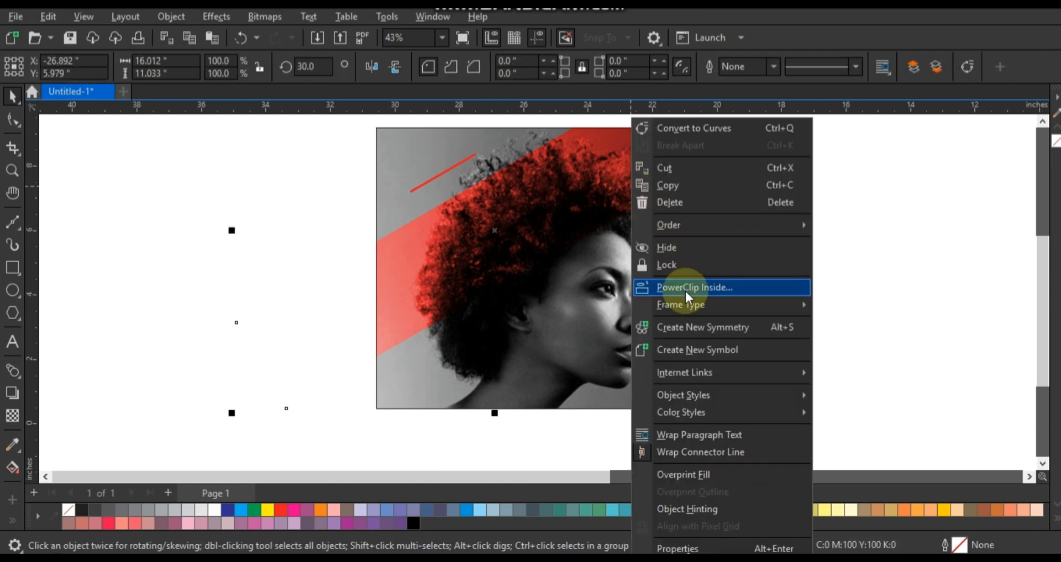
click(685, 288)
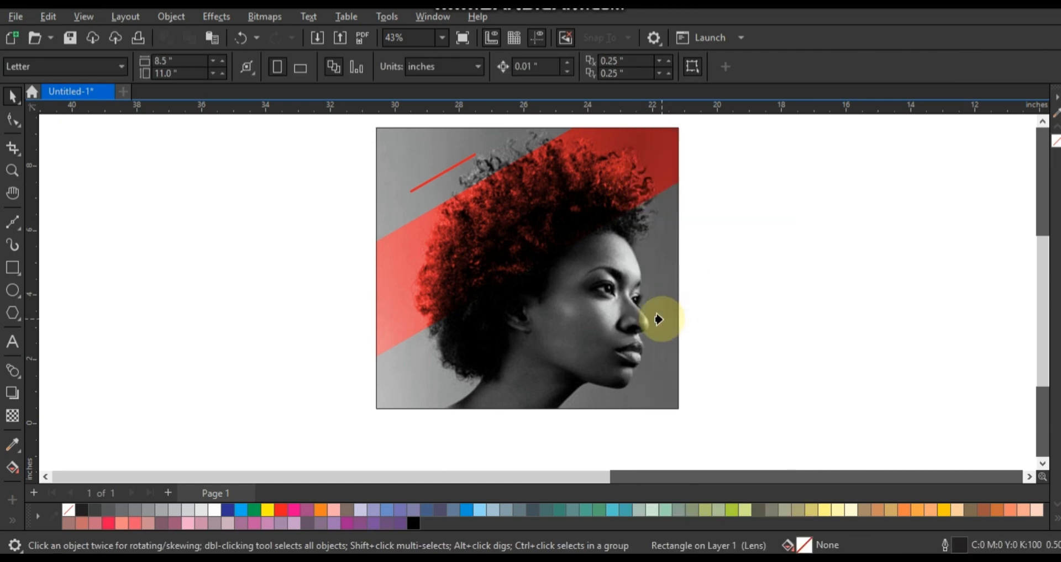
click(657, 318)
click(768, 315)
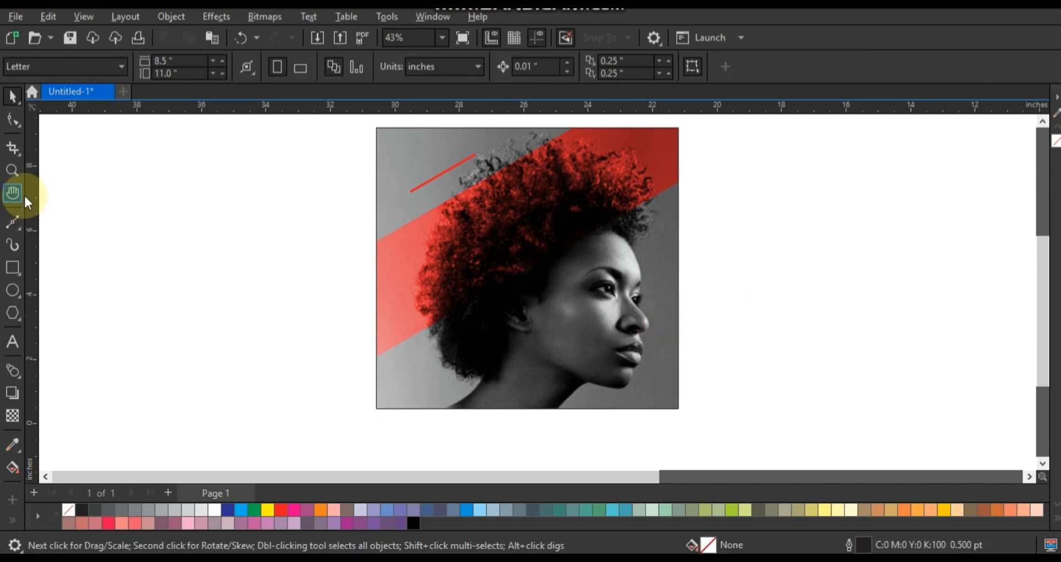
Step: Add the four-line text SPECIAL MEMORIAL DAY WEEKEND beside the portrait and set its font to Futura Md BT (Bold)
click(16, 171)
drag(350, 141, 726, 400)
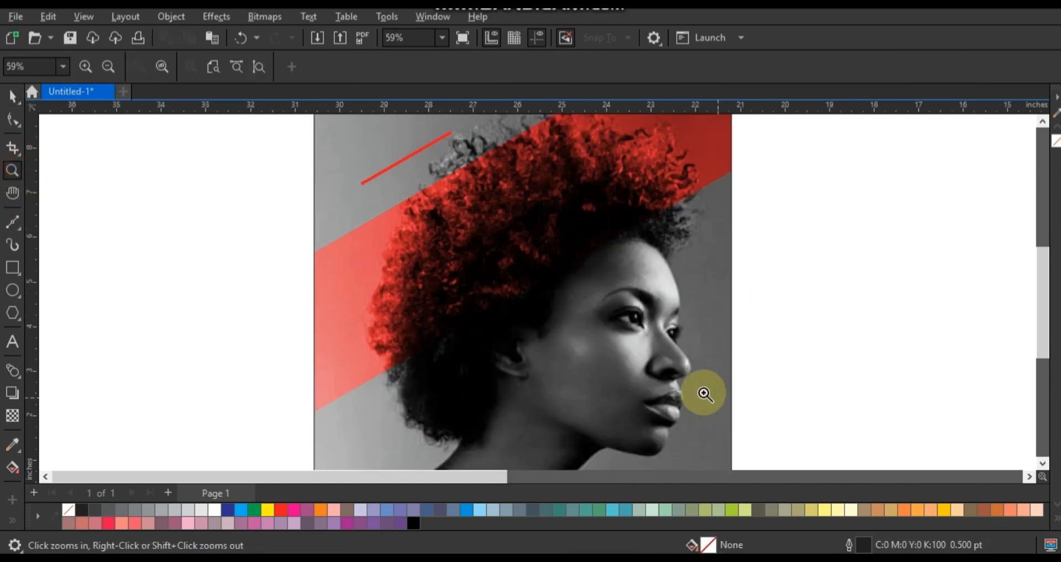
click(12, 342)
click(126, 309)
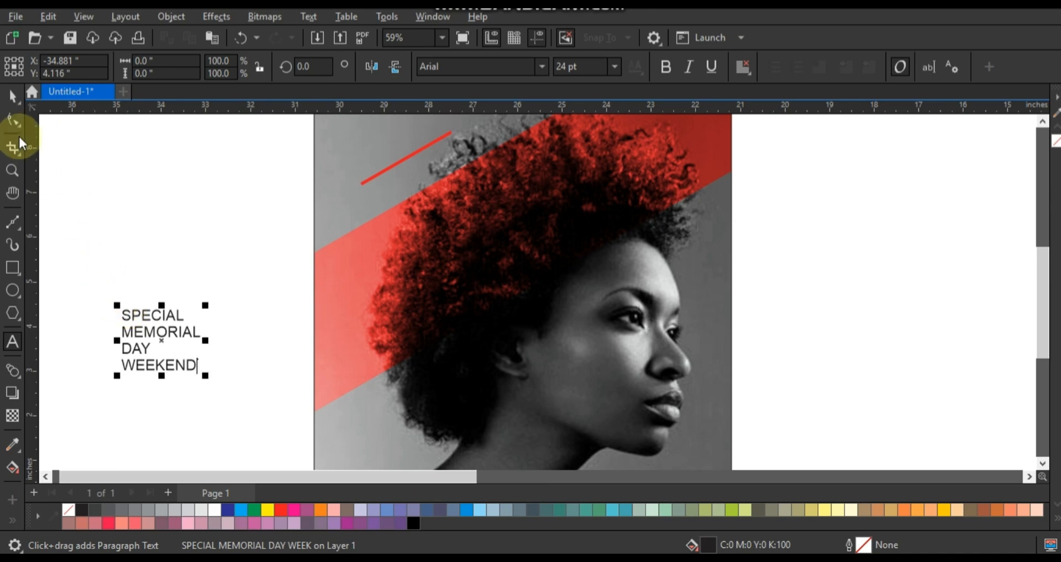
click(12, 97)
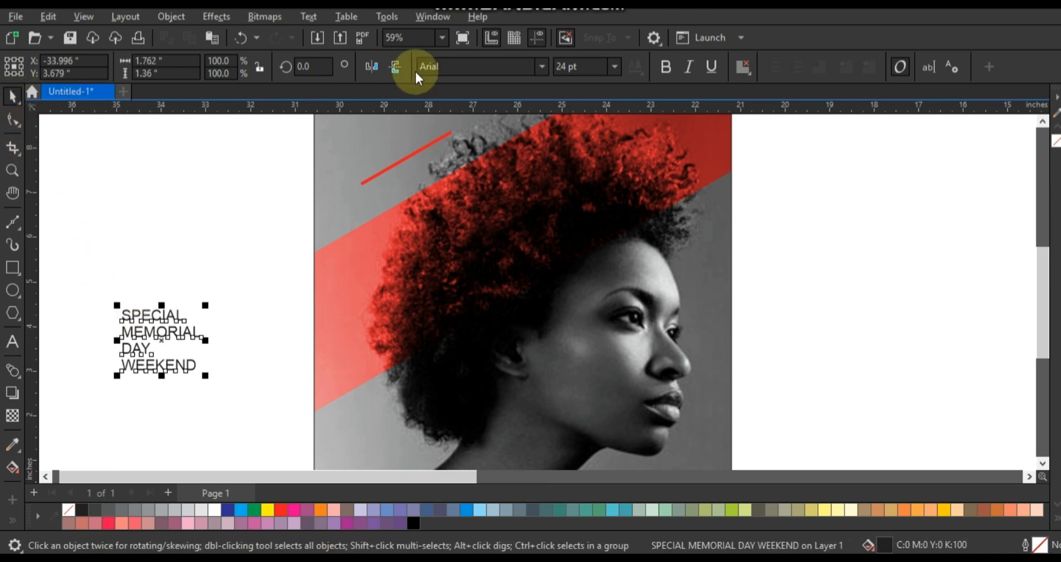
click(541, 67)
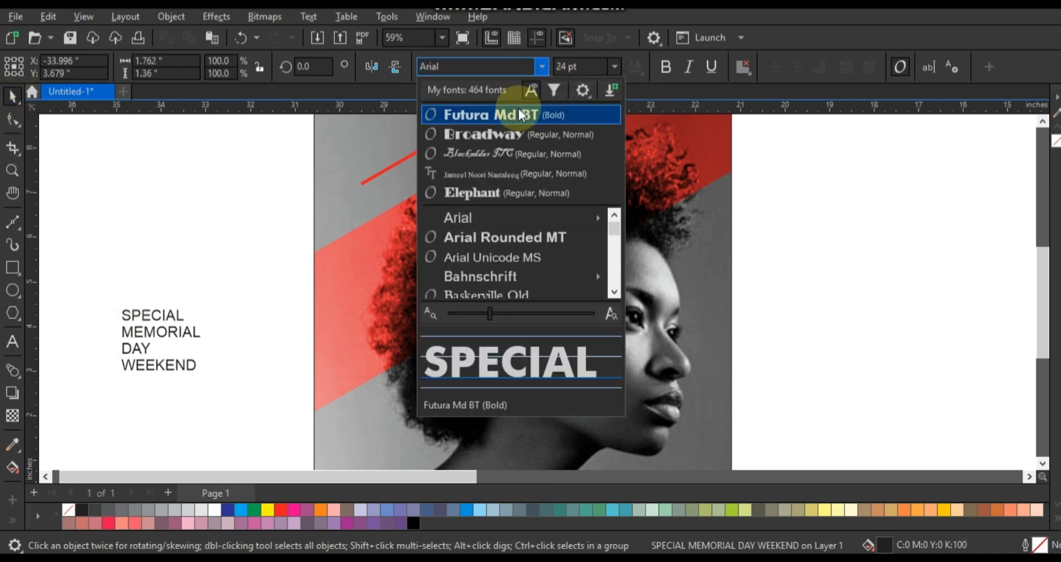
click(520, 113)
Step: Tighten the line spacing of the SPECIAL MEMORIAL DAY WEEKEND text so the four lines sit close together
click(12, 120)
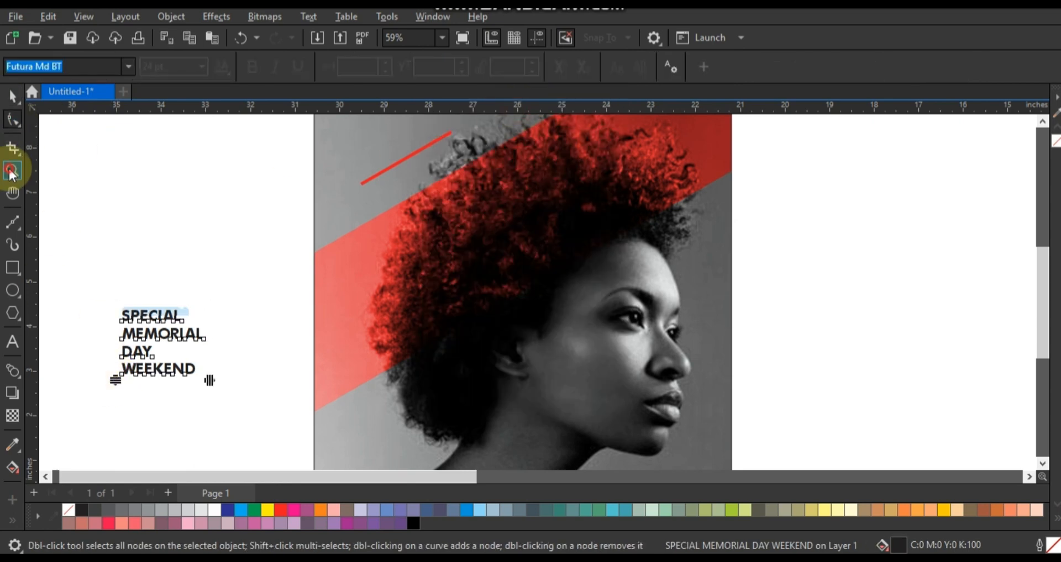
click(12, 170)
drag(95, 291, 303, 297)
click(12, 120)
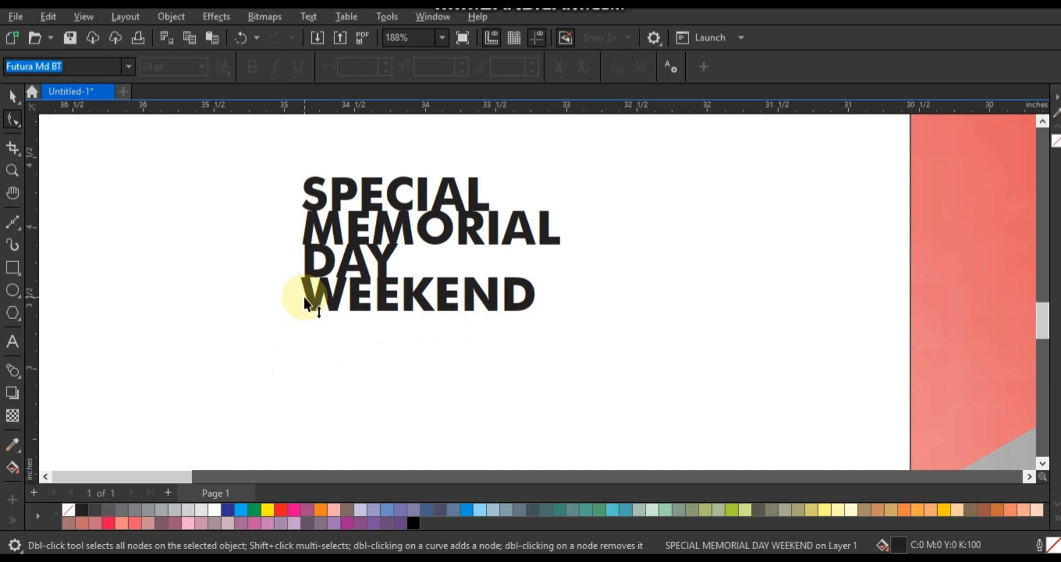
click(13, 98)
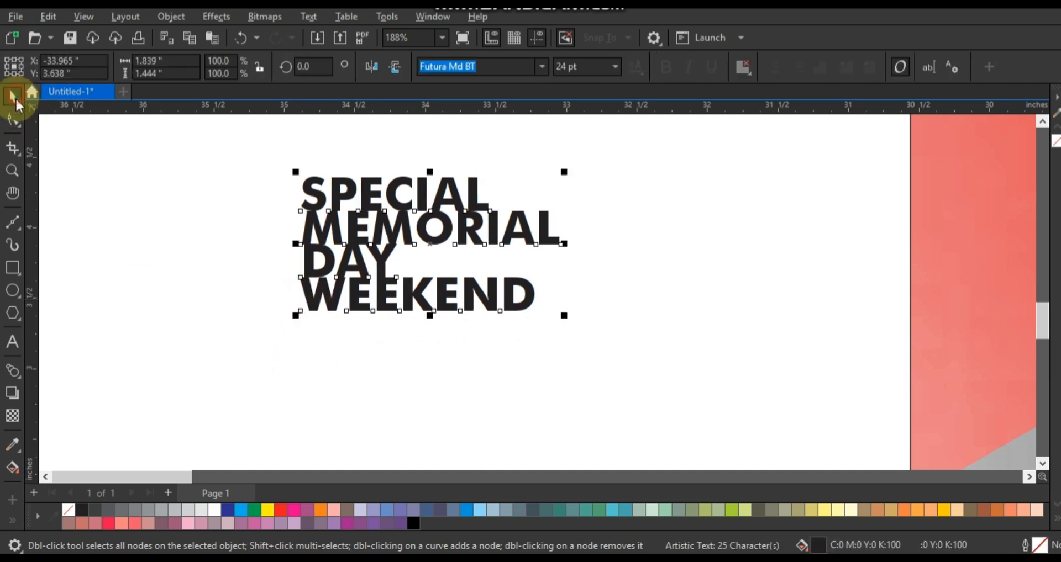
Step: Fill the headline text with white and move it onto the portrait's hair area
click(215, 510)
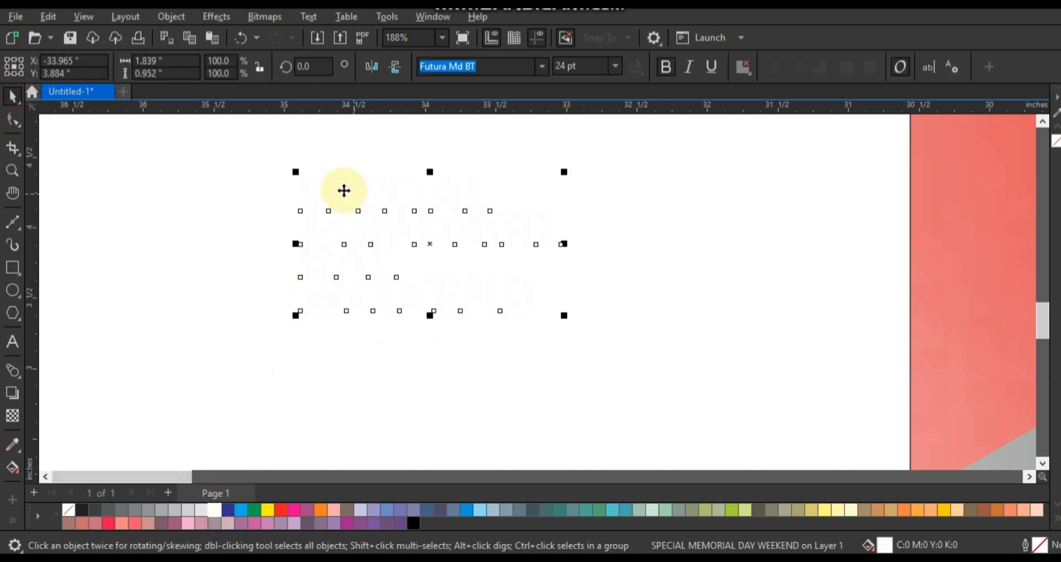
scroll(321, 196, down, 2)
drag(368, 217, 667, 153)
click(777, 227)
key(shift+F2)
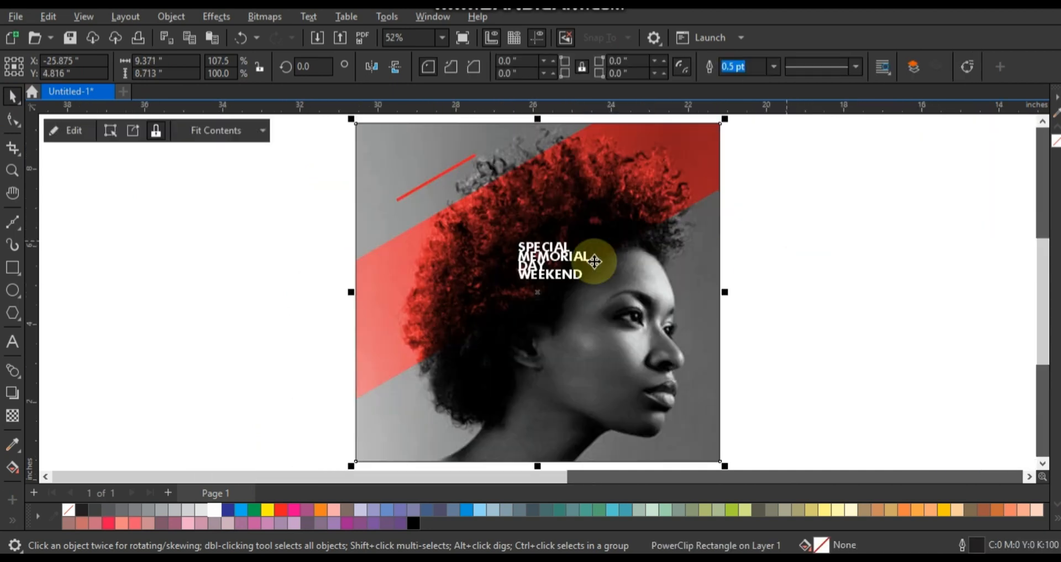
Step: Enlarge the white headline to about 53 pt across the hair and loosen its line spacing slightly
click(594, 262)
drag(519, 285, 428, 350)
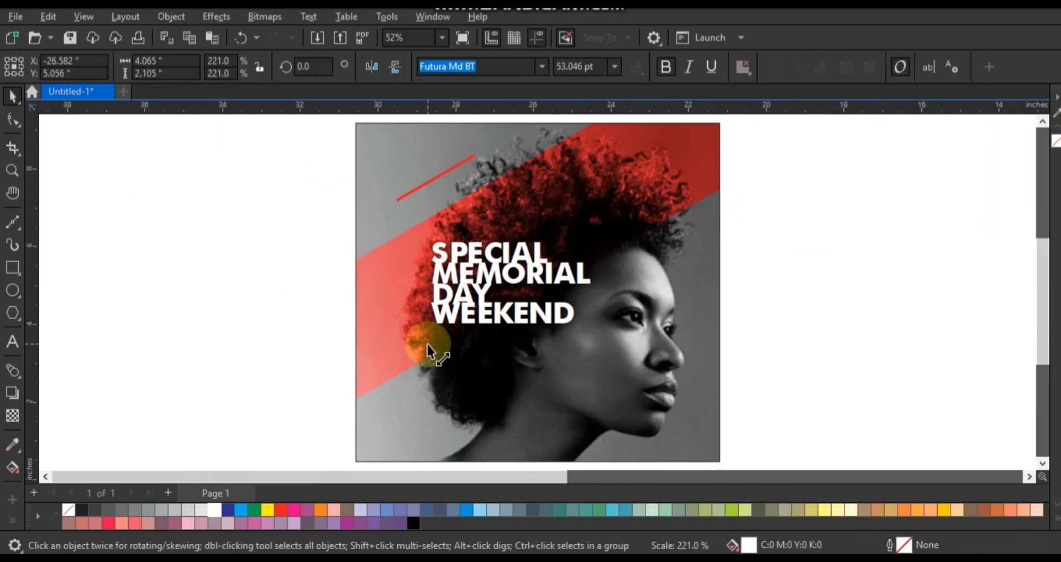
drag(552, 277, 522, 272)
key(F10)
drag(443, 323, 446, 328)
click(13, 96)
click(148, 218)
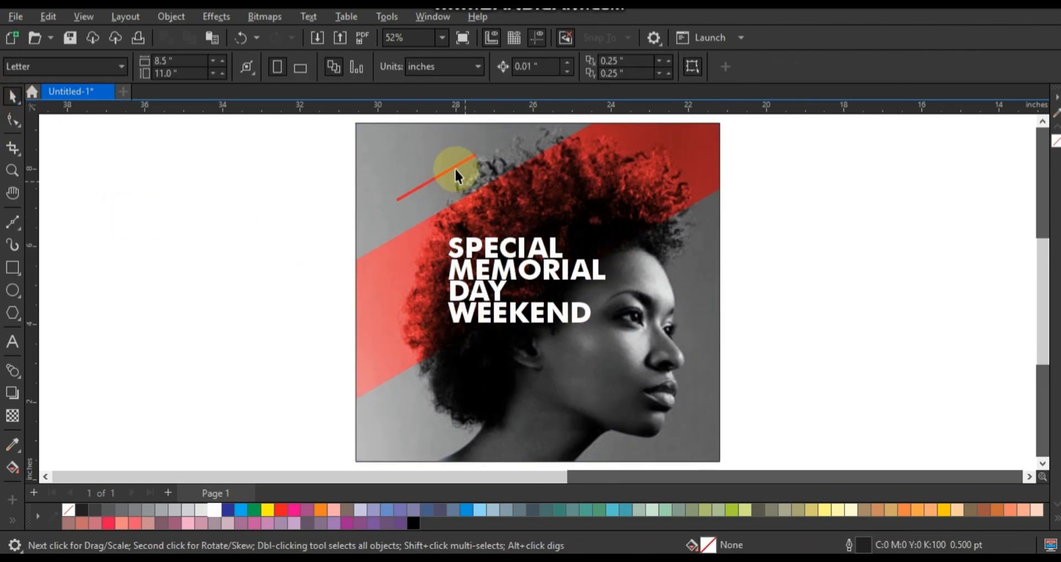
Step: Place a copy of the thin red bar diagonally across the D of WEEKEND and trim the headline with it
drag(454, 168, 601, 304)
shift+click(578, 307)
click(482, 67)
click(859, 321)
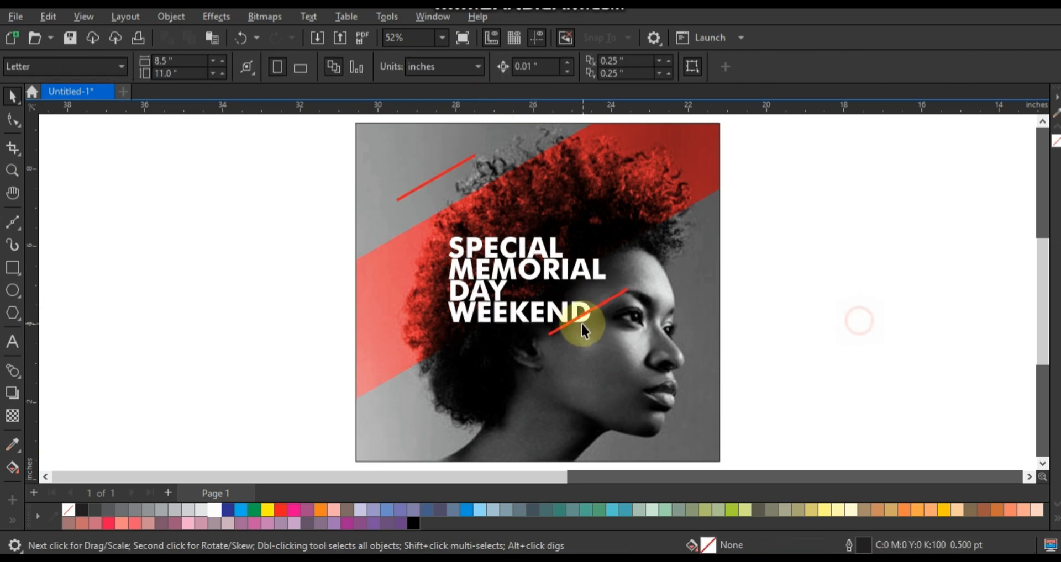
Step: Delete the nodes of the cut-off lower part of the D in WEEKEND beyond the red bar
click(582, 325)
click(13, 120)
click(12, 170)
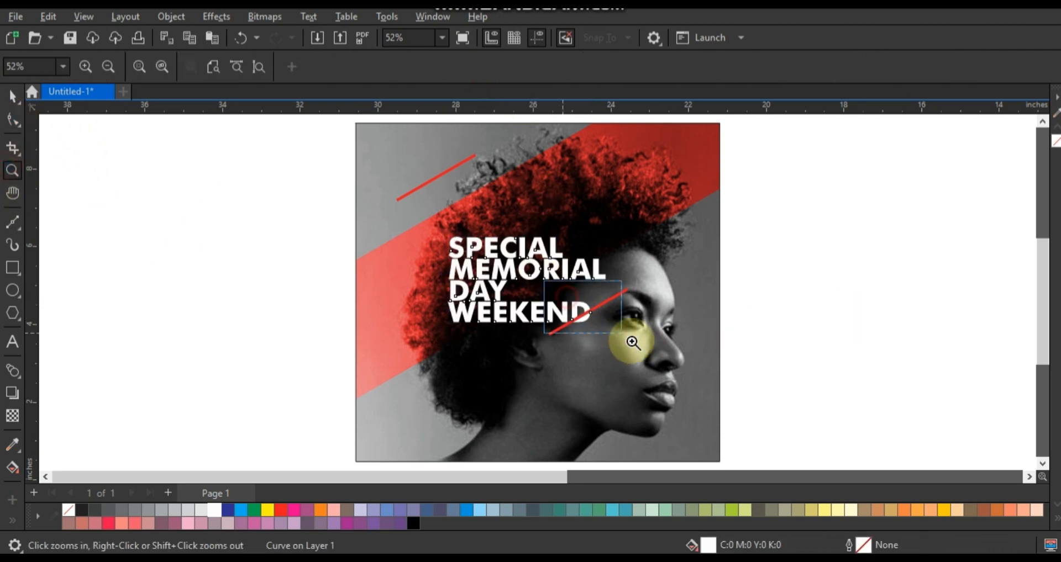
drag(633, 343, 649, 355)
click(13, 120)
click(516, 288)
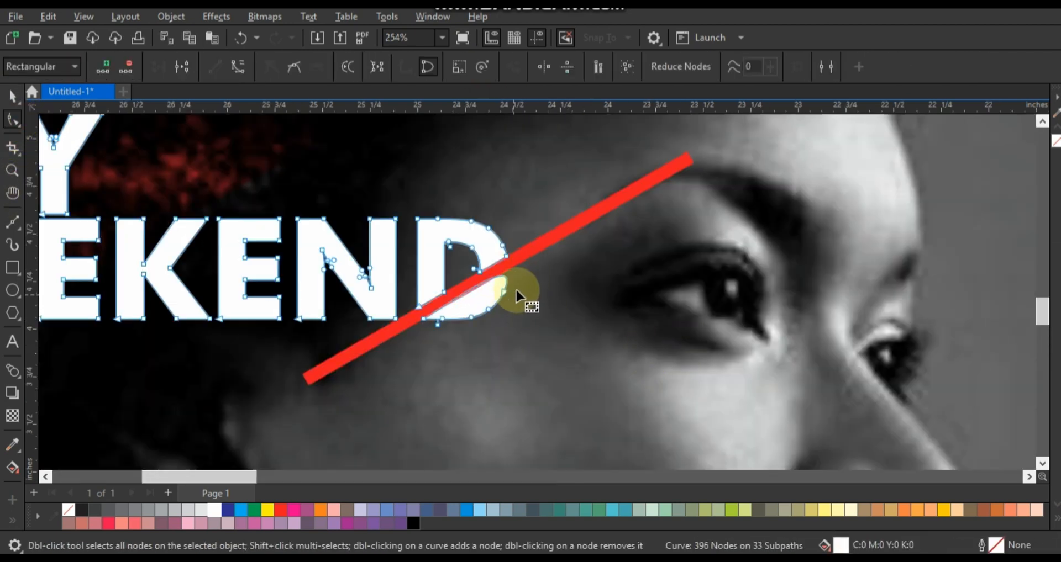
drag(515, 288, 427, 310)
key(Delete)
key(Delete)
drag(443, 310, 405, 327)
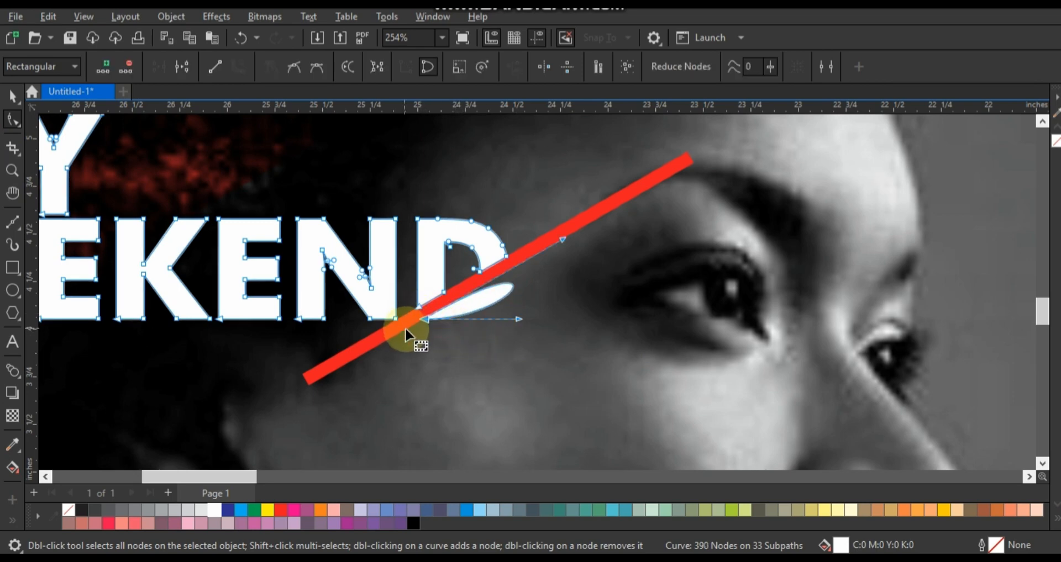
key(Delete)
click(12, 170)
right_click(588, 270)
click(12, 97)
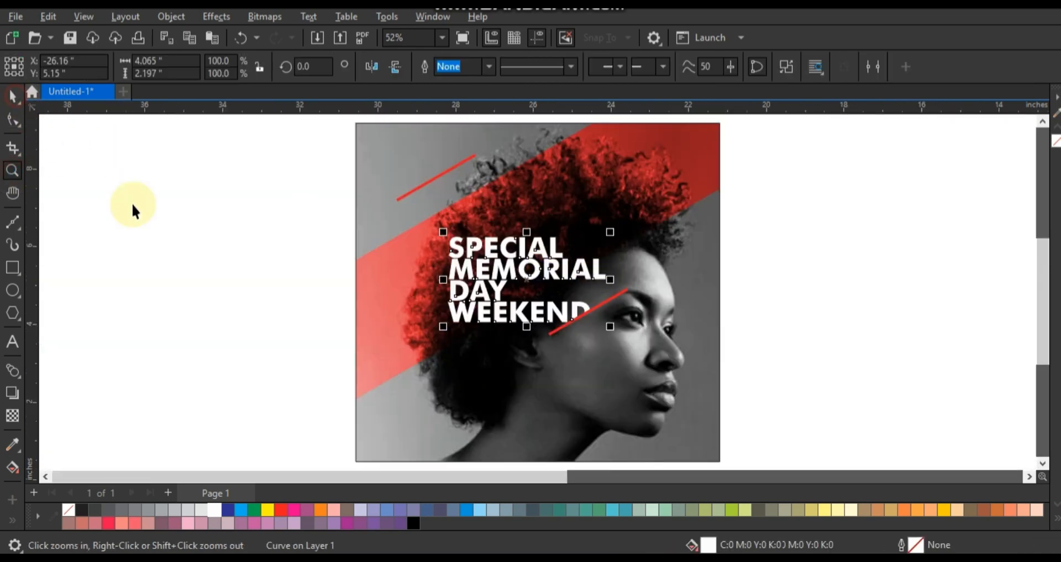
click(204, 279)
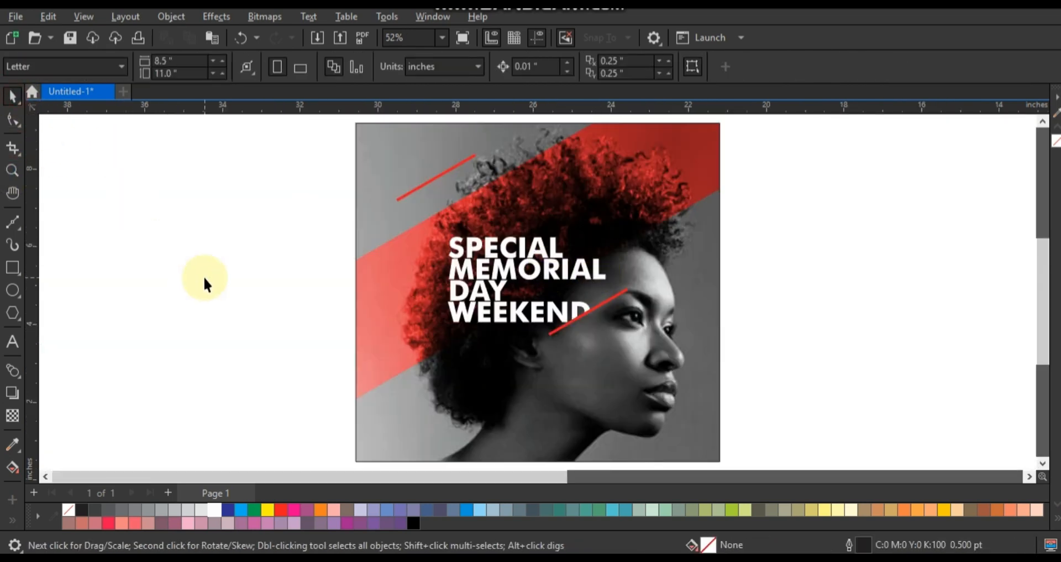
Step: Draw a rectangle about 2.45 × 0.80 in across the upper thin red bar, with 0.112 in rounded corners and a white outline
click(12, 170)
mouse_move(326, 136)
mouse_down()
mouse_move(769, 359)
mouse_move(820, 333)
mouse_up()
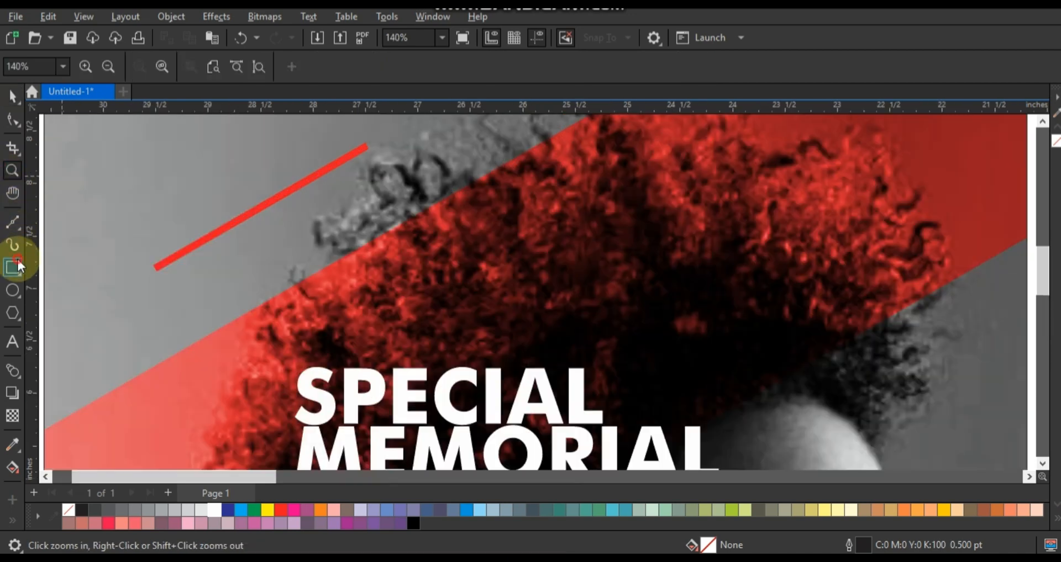
click(12, 268)
drag(238, 179, 494, 264)
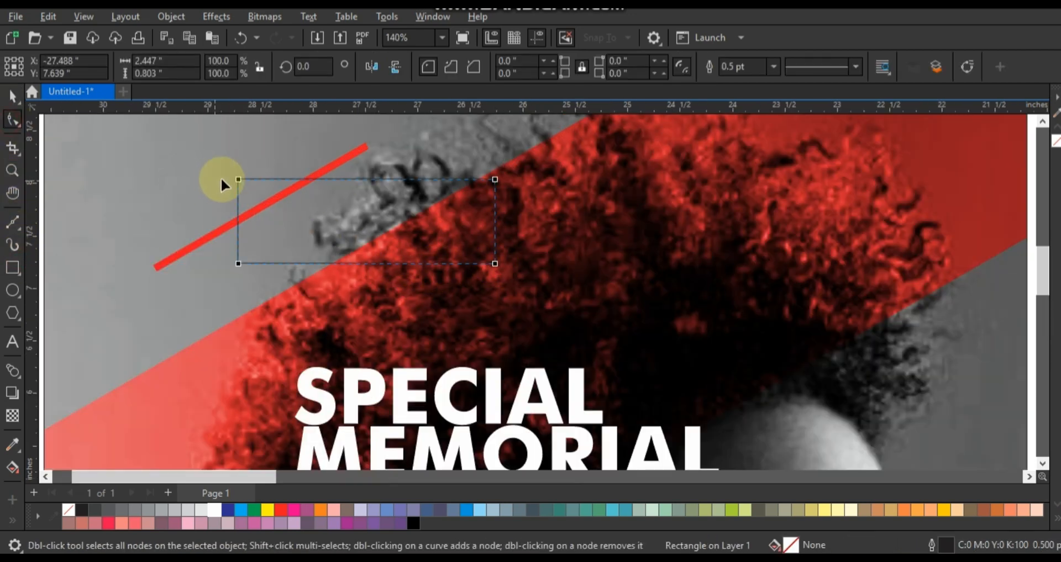
drag(238, 179, 231, 189)
click(12, 96)
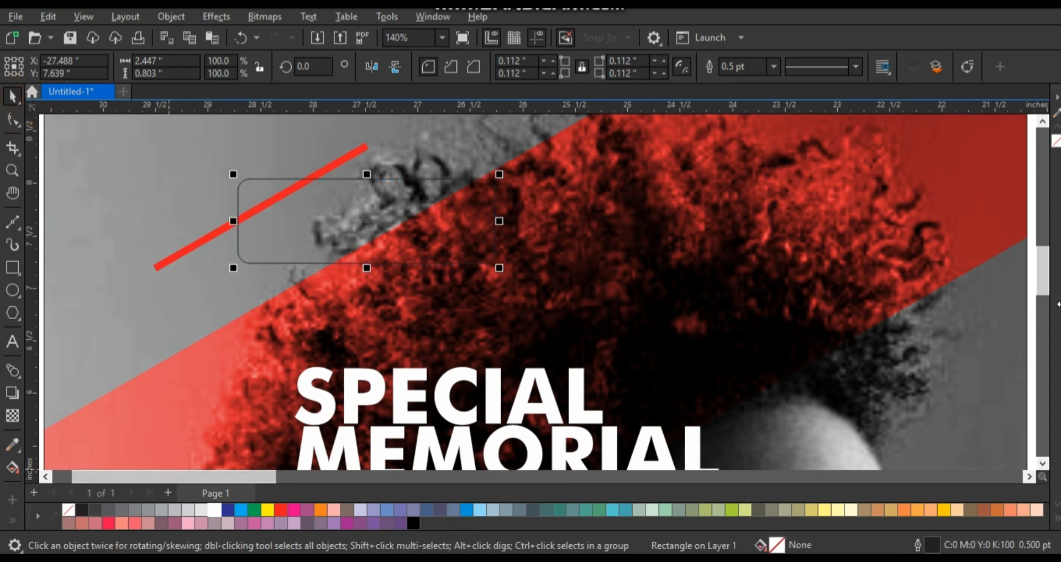
right_click(215, 509)
click(259, 293)
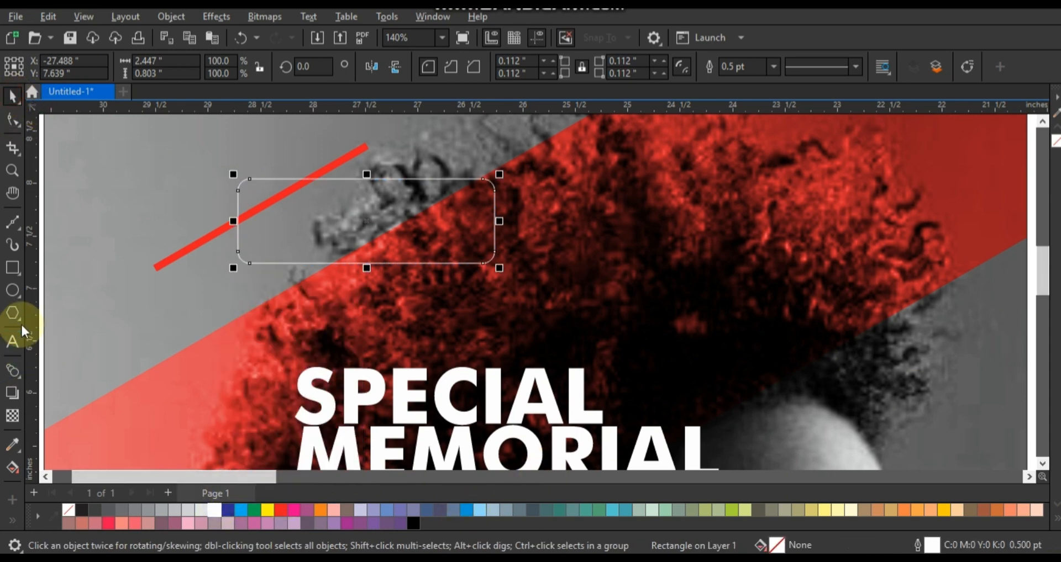
Step: Add a one-step inside contour with about a 0.067 in offset to the rounded rectangle and break the contour apart
click(20, 378)
click(50, 393)
drag(372, 179, 370, 184)
click(12, 97)
click(171, 17)
click(262, 344)
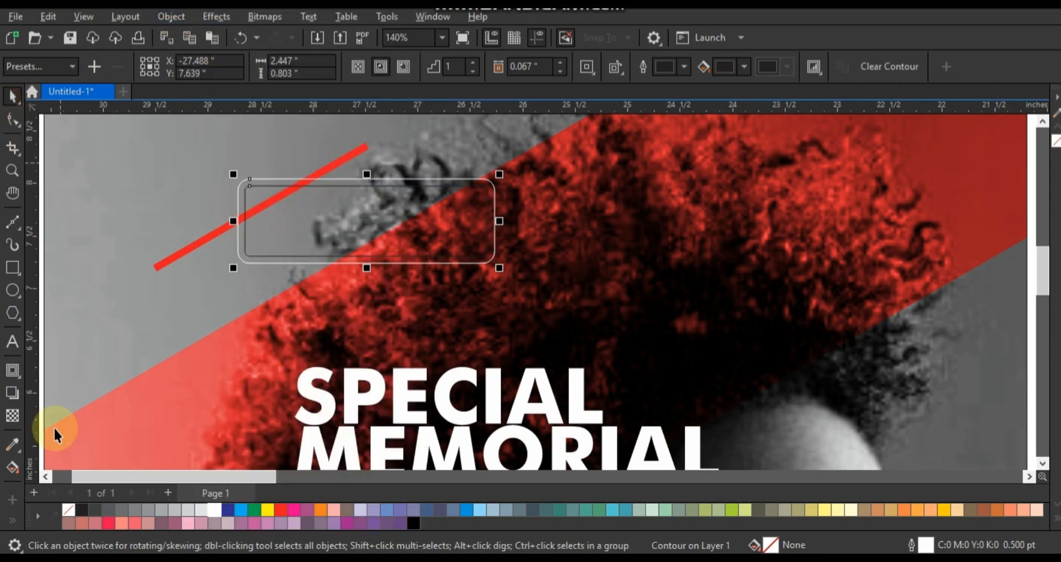
Step: Smart-fill the band between the two rectangle outlines outside the red bar and delete the original outer rectangle
click(19, 473)
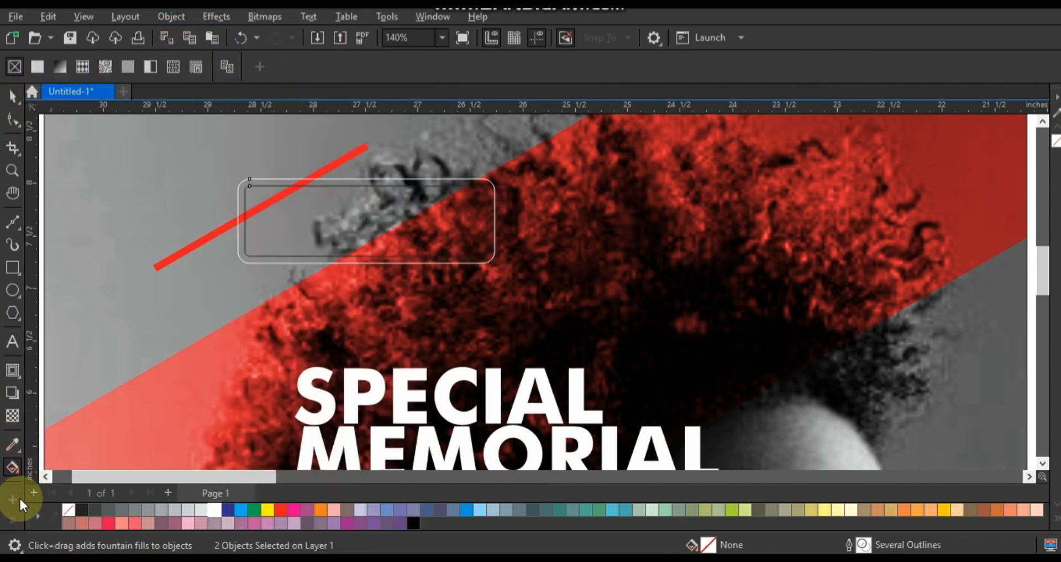
click(13, 518)
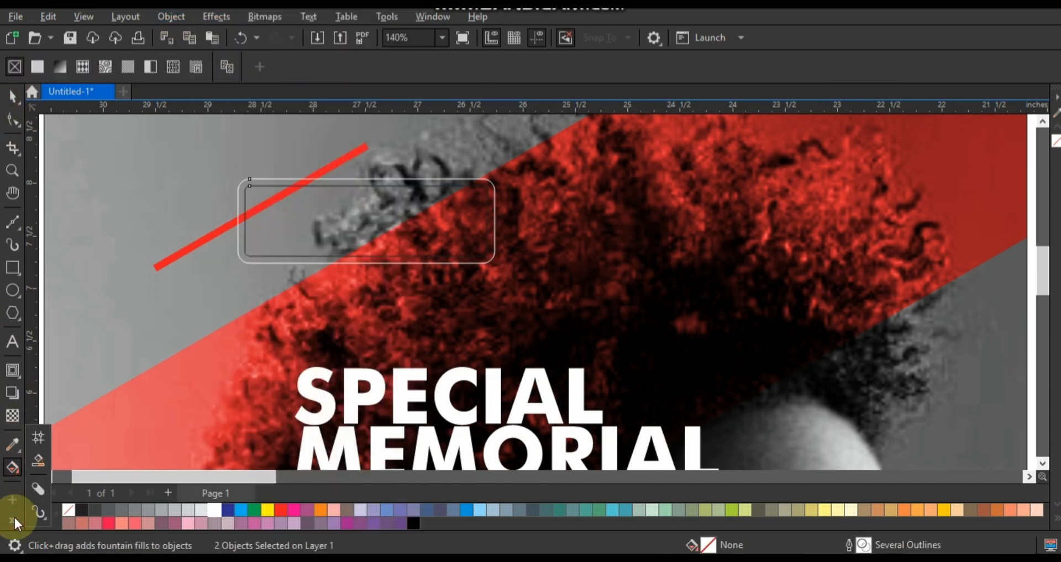
click(360, 185)
key(space)
click(250, 181)
key(Delete)
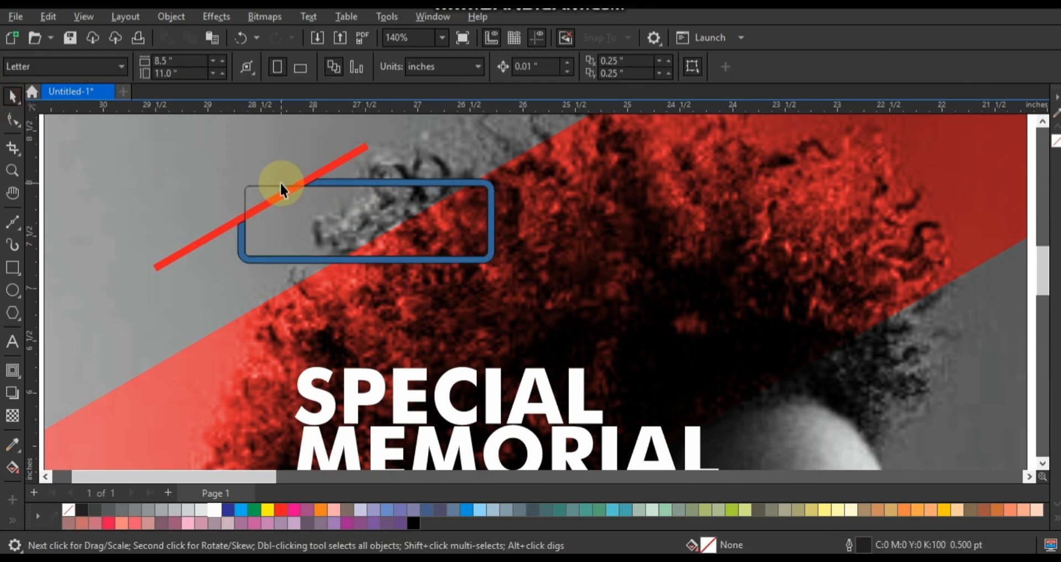
Step: Fill the cut rounded border with white and remove its outline
click(347, 180)
click(214, 510)
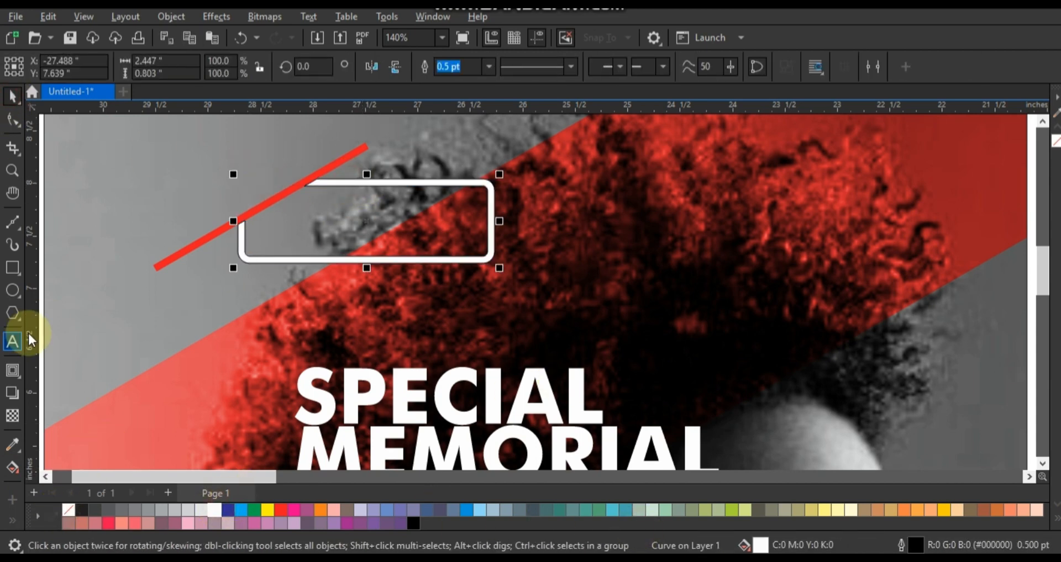
right_click(71, 506)
click(128, 294)
Step: Add the text VALOROC below the rounded border and set its font to Impact
key(F8)
click(172, 359)
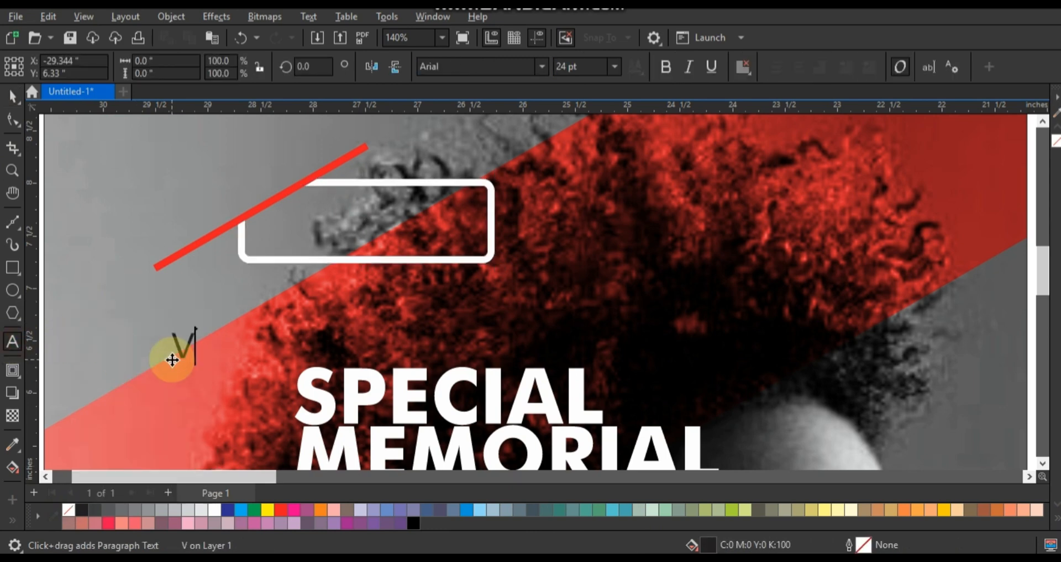
click(12, 95)
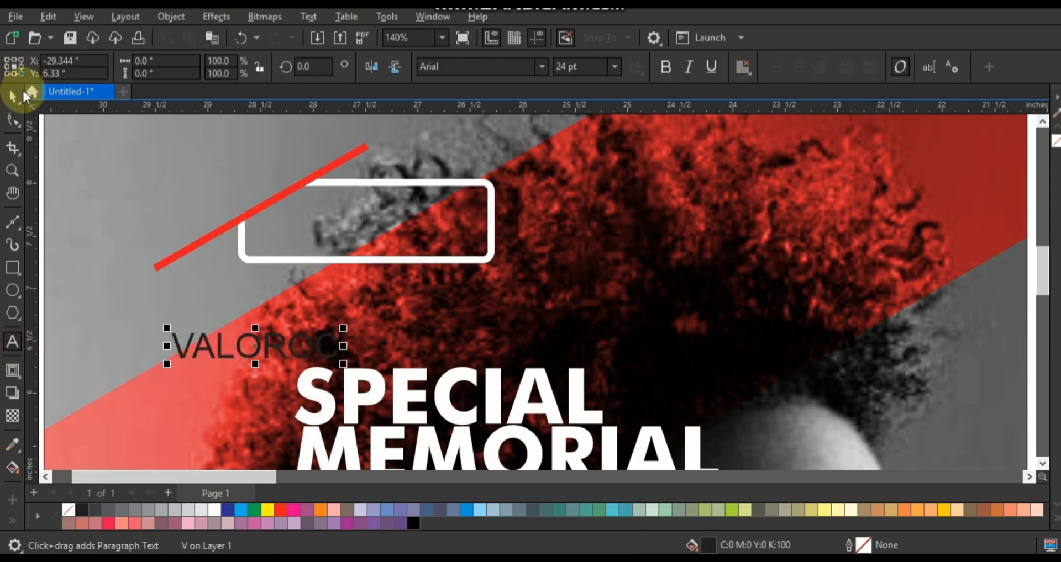
click(544, 65)
click(506, 117)
Step: Fit the VALOROC text inside the rounded border at about 38 pt and fill it with white
drag(273, 343, 448, 259)
drag(448, 209, 480, 196)
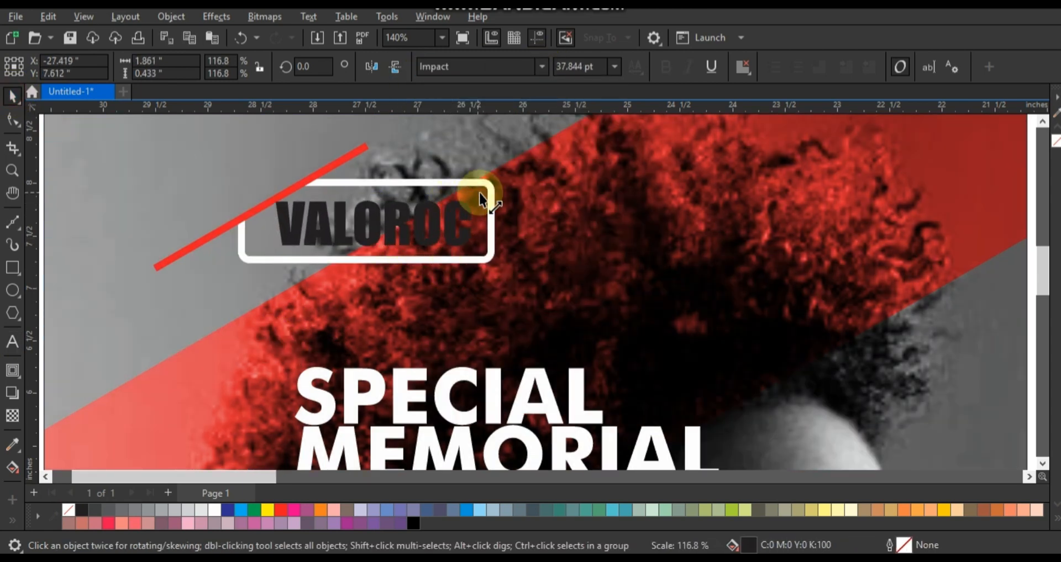
click(214, 509)
drag(424, 248, 430, 243)
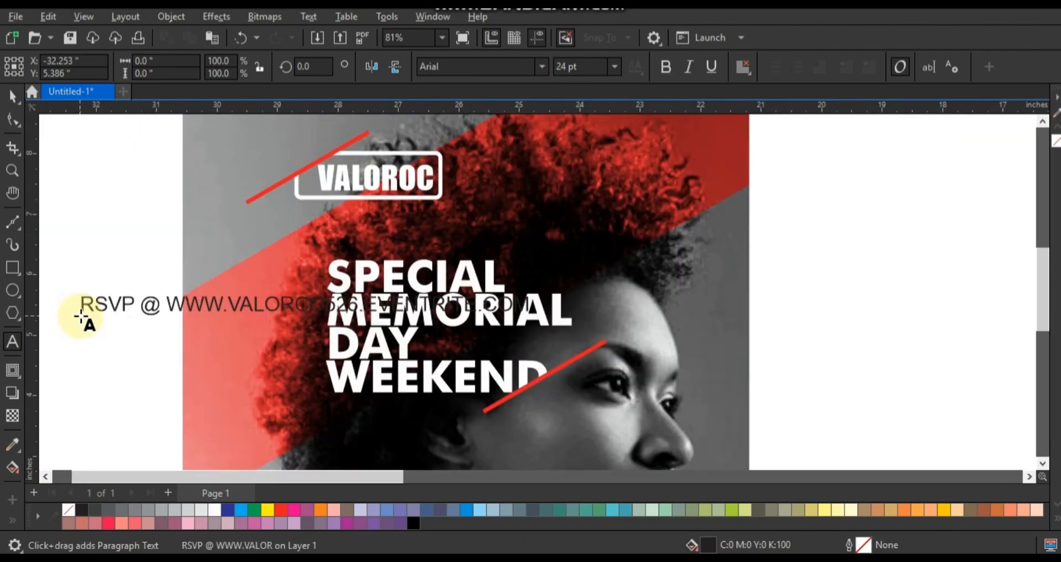
Step: Make the RSVP text bold and white, shrink it to about 9.7 pt and place it beside DAY in the headline
click(12, 95)
click(663, 68)
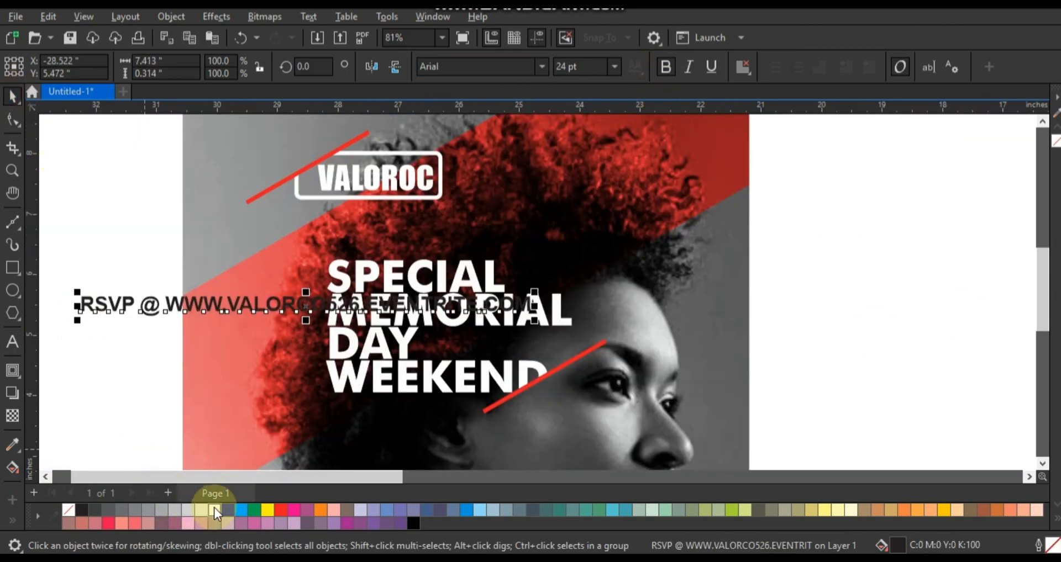
drag(533, 320, 235, 302)
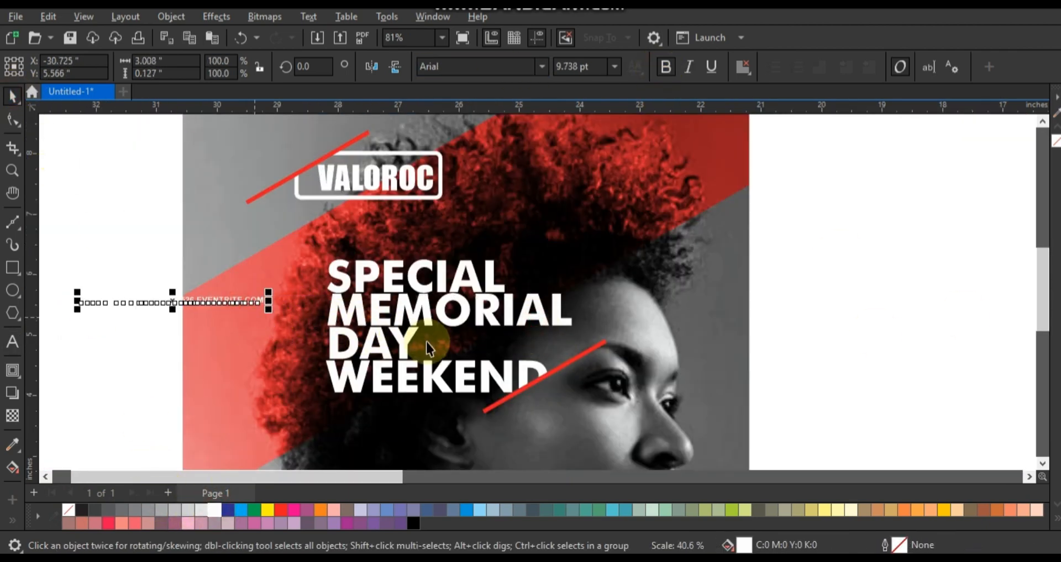
drag(426, 342, 602, 346)
Step: Set the RSVP line's font to Impact and scale the line to about 11.6 pt
click(542, 67)
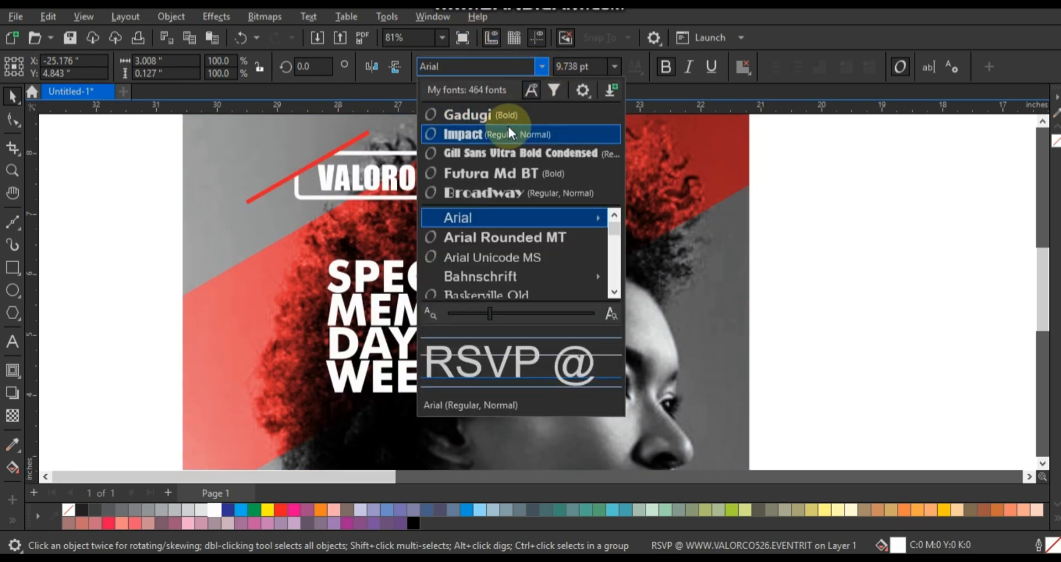
click(510, 133)
drag(589, 360, 589, 361)
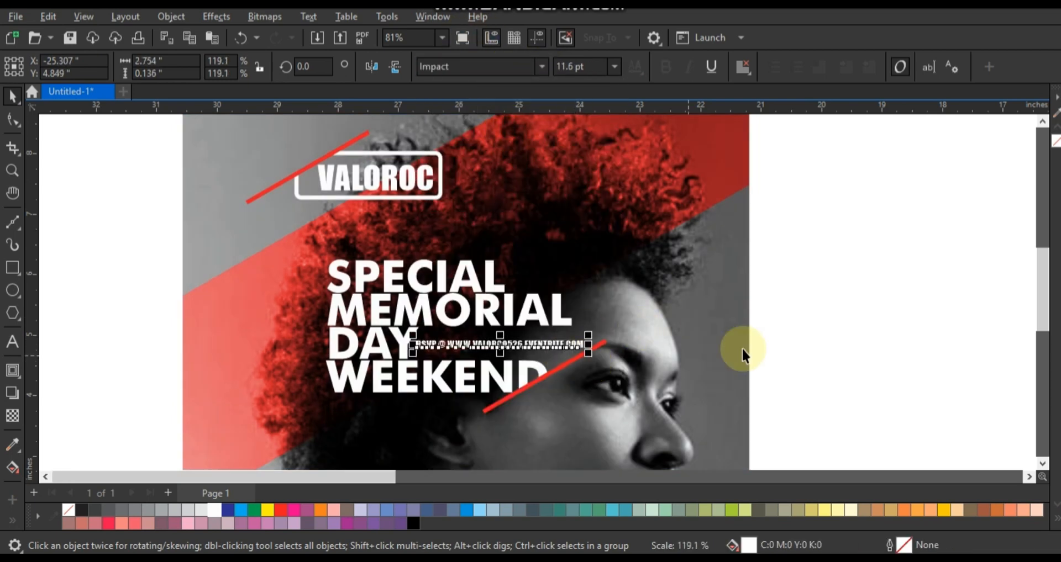
click(765, 348)
Step: Duplicate the RSVP line below the headline and replace its text with three lines: DRESSCODE : FASHIONABLE, OPERA ULTRA LAUNGE., OPENBAR WITH RSVP 9 PM TO 10PM
scroll(613, 262, down, 1)
drag(562, 303, 526, 350)
right_click(526, 350)
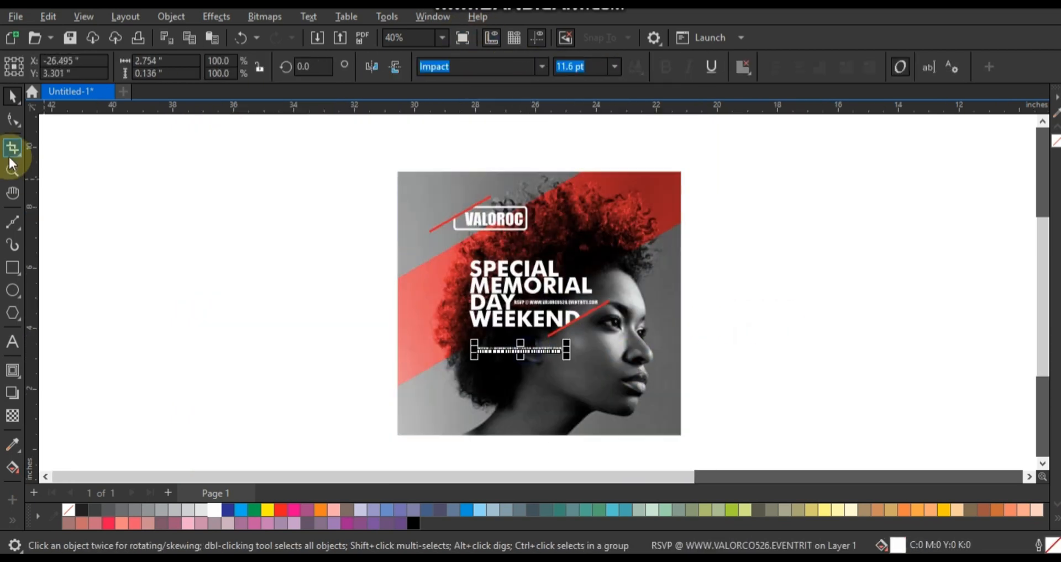
click(13, 171)
drag(353, 251, 773, 428)
click(12, 342)
key(ctrl+a)
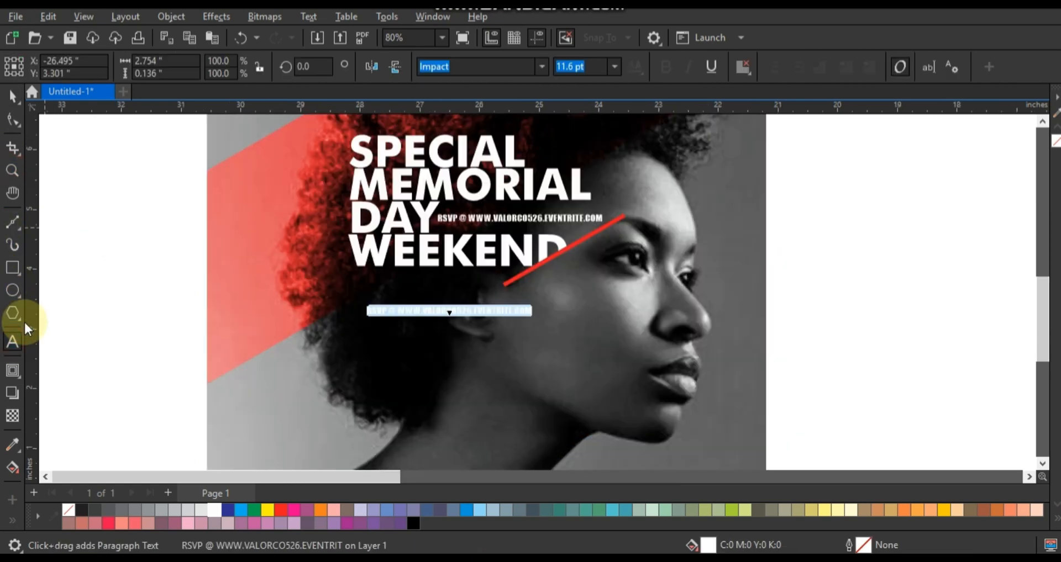
text(DRESSCODE : FASHIONABLE)
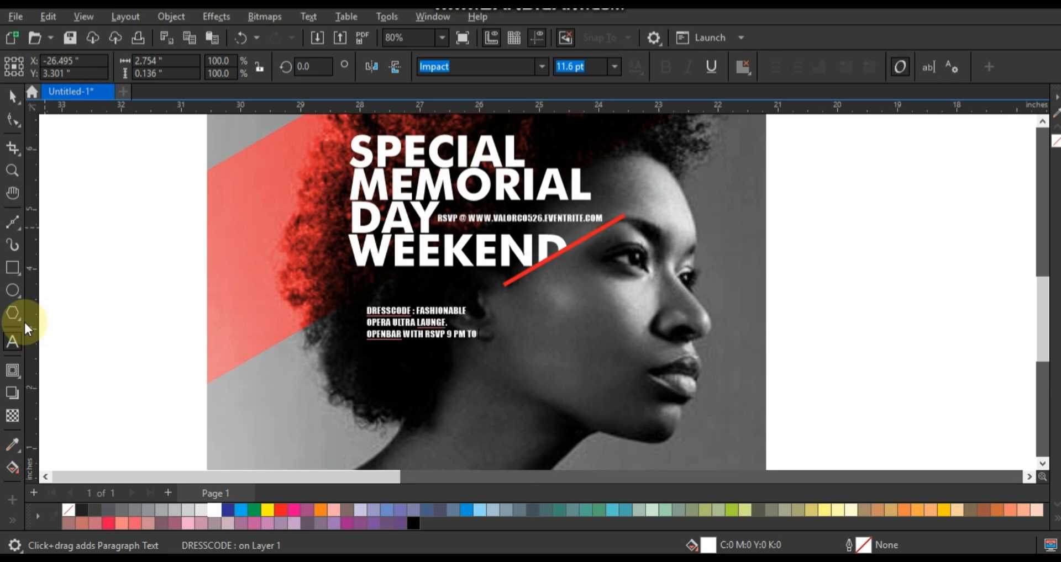
text(PM)
key(Escape)
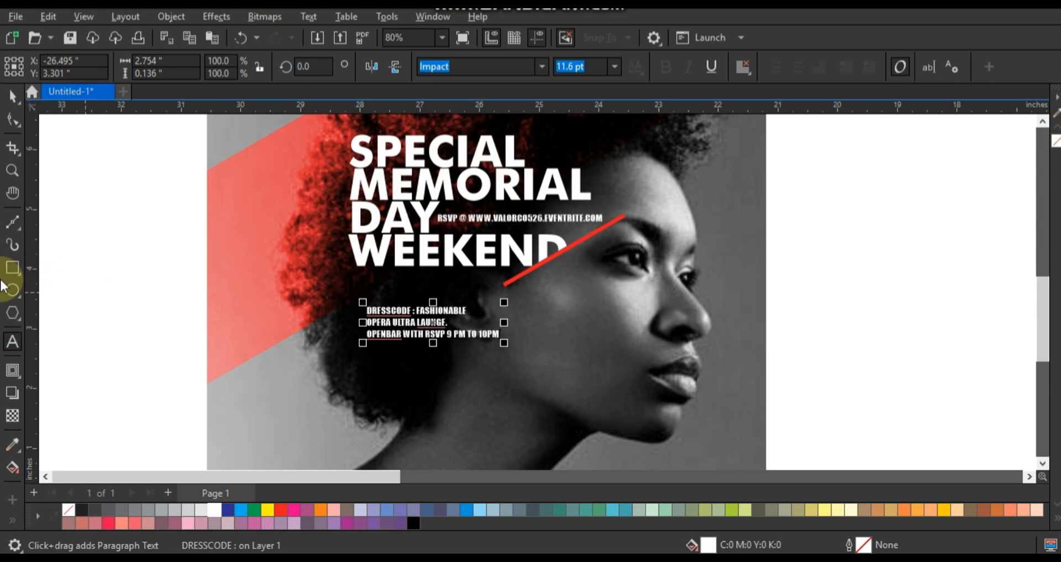
Step: Widen the line spacing of the three-line dress code text, set its font to Futura Md BT and nudge it into place below the headline
click(13, 120)
drag(359, 345, 359, 357)
click(13, 95)
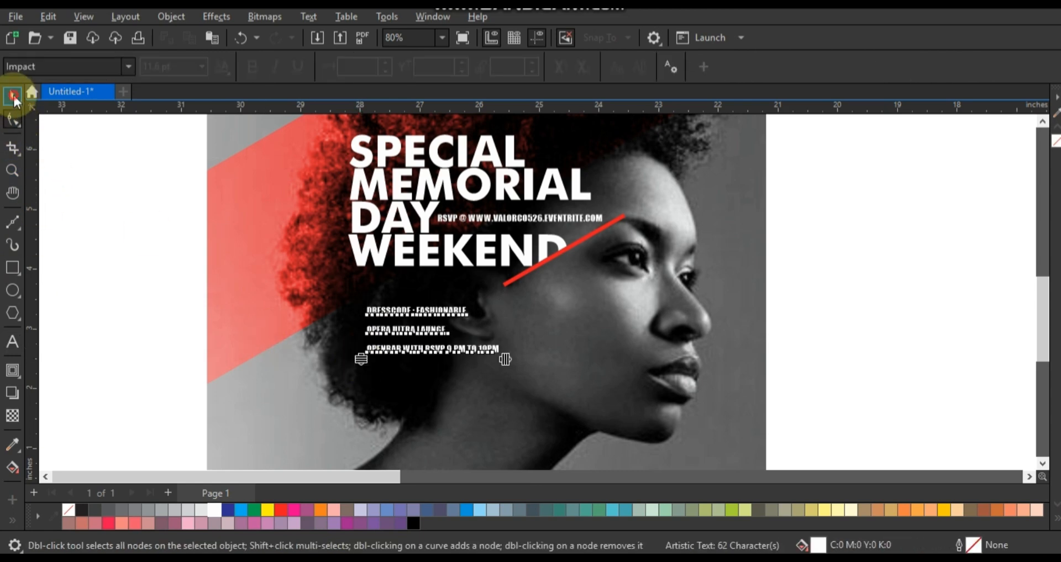
click(541, 67)
click(491, 181)
click(123, 206)
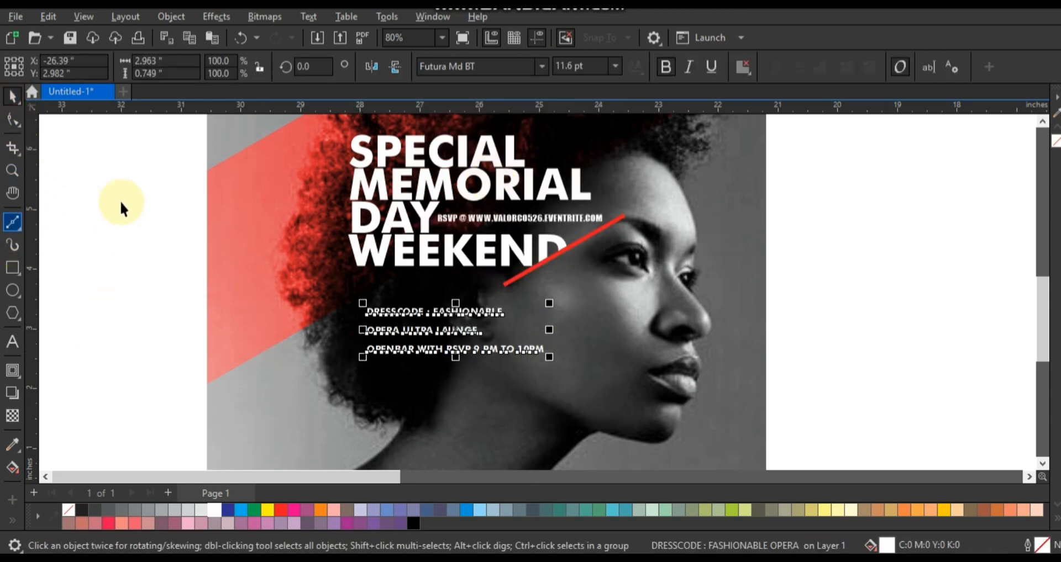
drag(403, 307, 396, 310)
scroll(412, 352, down, 1)
click(424, 340)
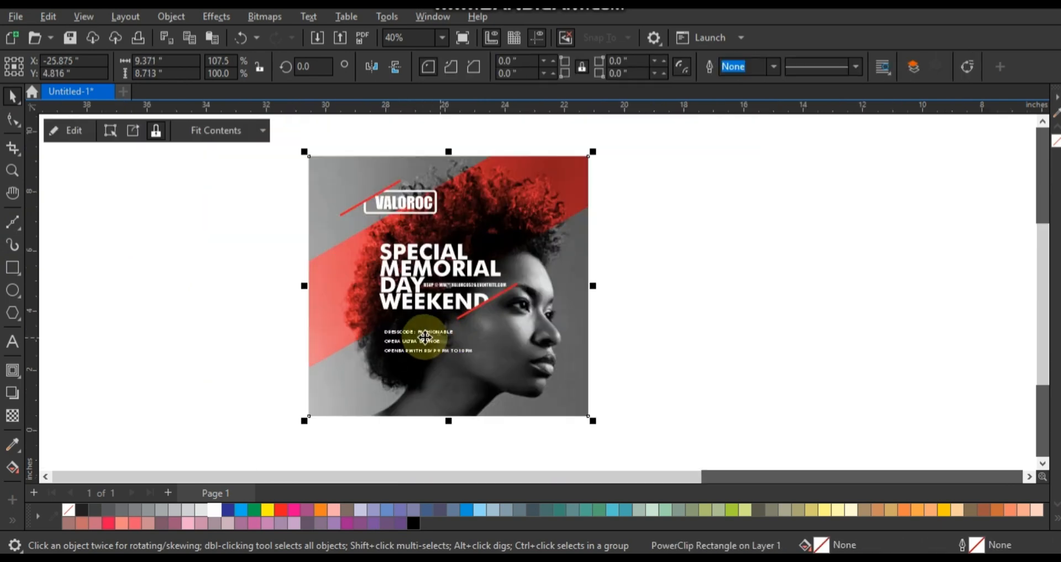
click(732, 362)
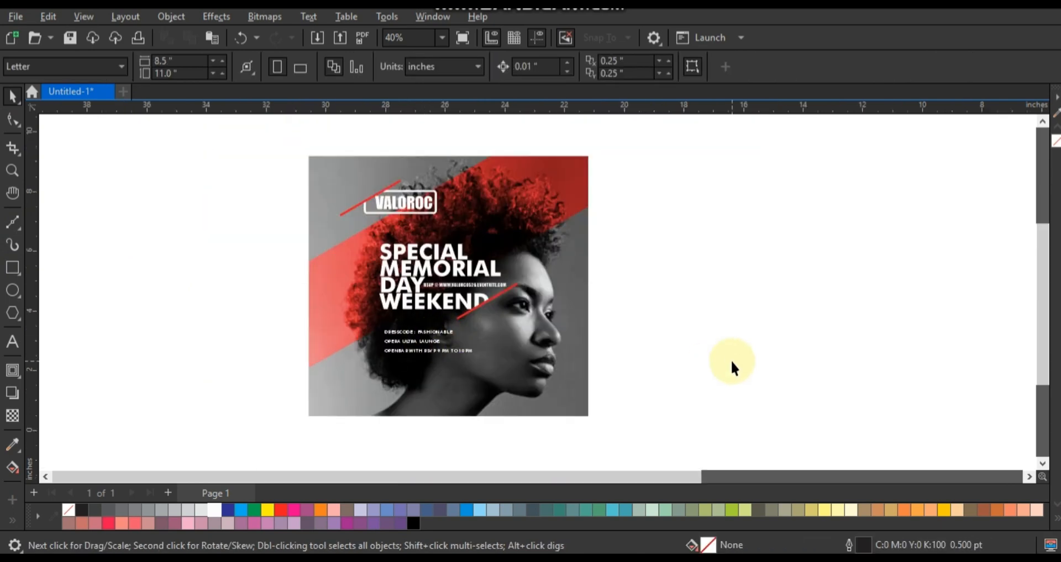
click(12, 171)
drag(284, 149, 701, 350)
click(12, 95)
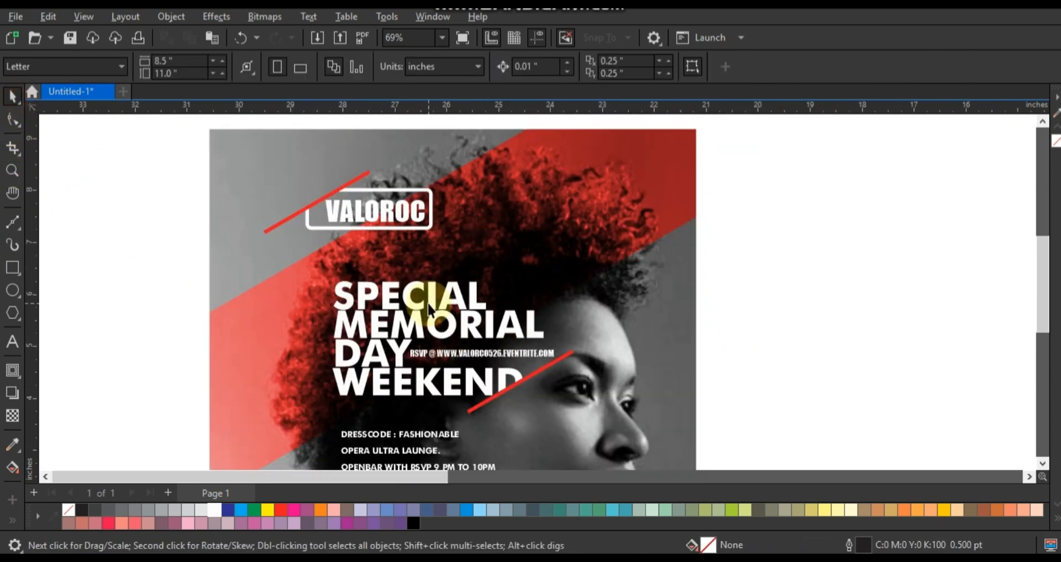
click(428, 304)
drag(434, 302, 549, 269)
key(ctrl+z)
click(714, 308)
Step: Duplicate the VALOROC text beside the headline and replace it with SUNDAY, JUNE and 29TH on three lines
drag(408, 214, 645, 275)
click(12, 341)
key(ctrl+a)
text(SUNDAY JUNE 29)
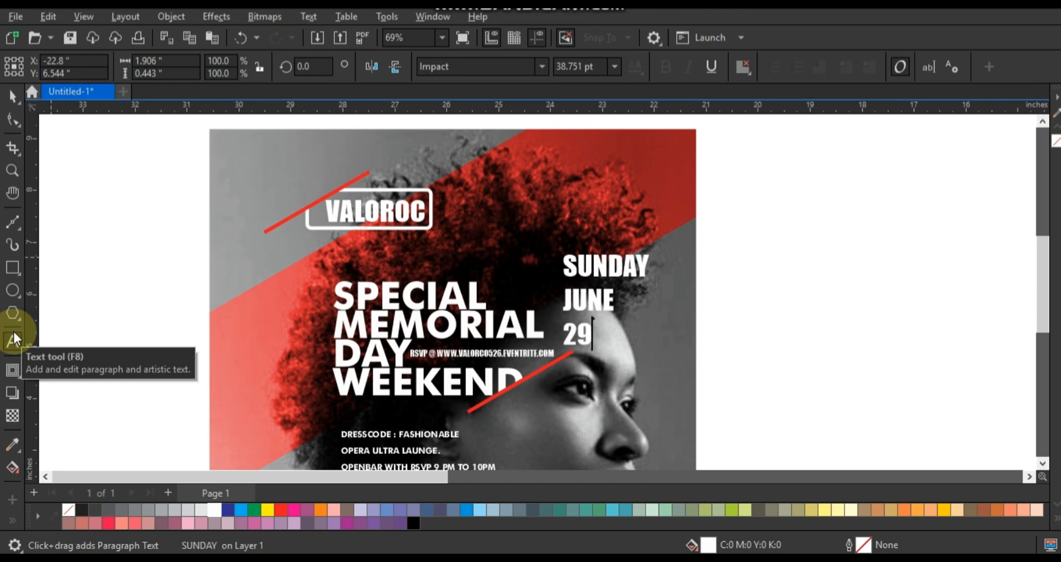
text(TH)
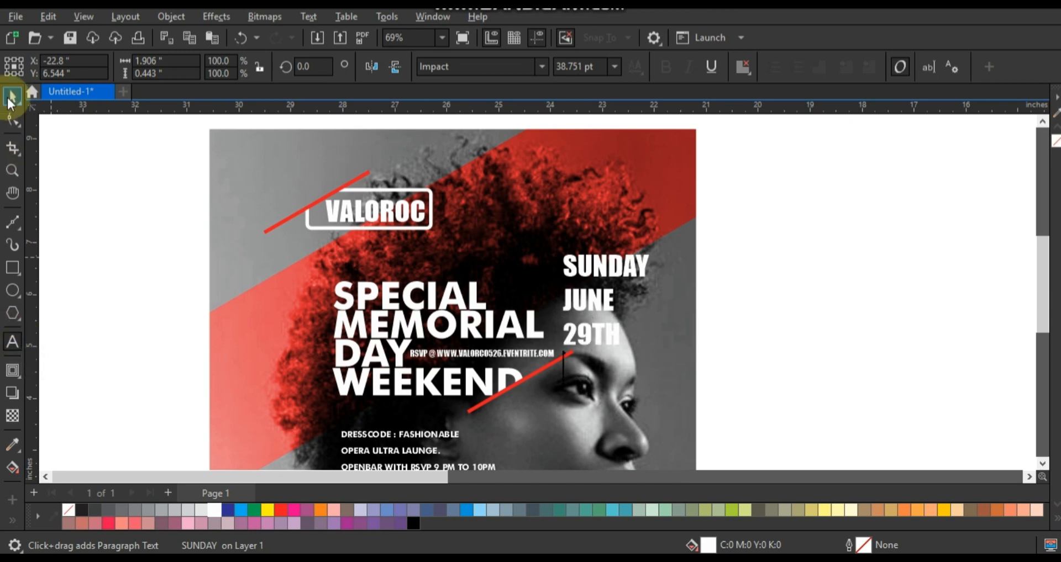
Step: Break the date text into separate lines and enlarge JUNE
click(12, 96)
click(614, 310)
drag(620, 318, 657, 338)
Step: Shrink SUNDAY and spread its letters to JUNE's width, and enlarge 29TH to about 60 pt below JUNE
click(632, 269)
drag(654, 284, 602, 274)
click(12, 120)
click(12, 96)
click(597, 336)
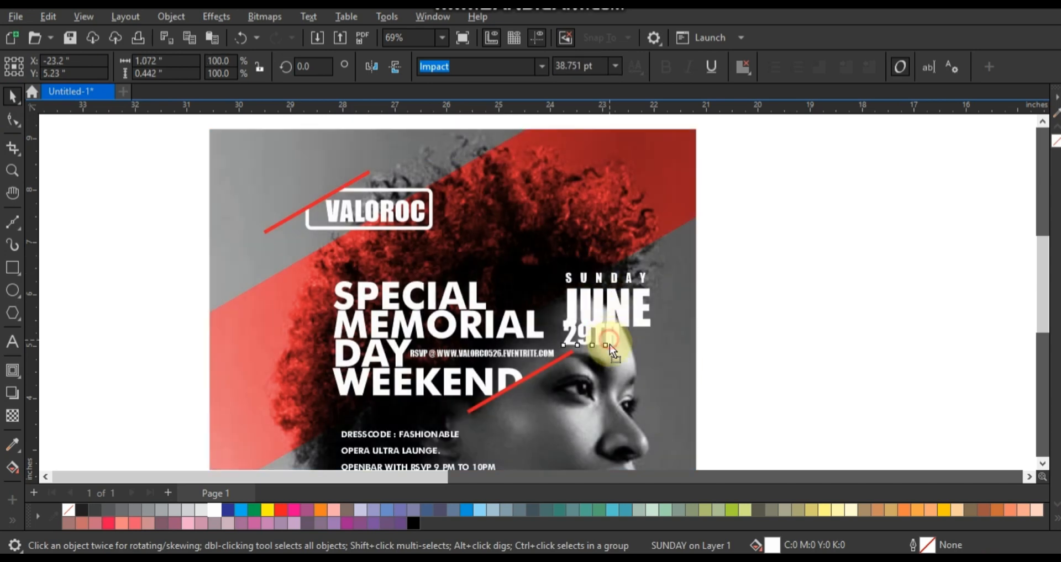
drag(609, 344, 653, 396)
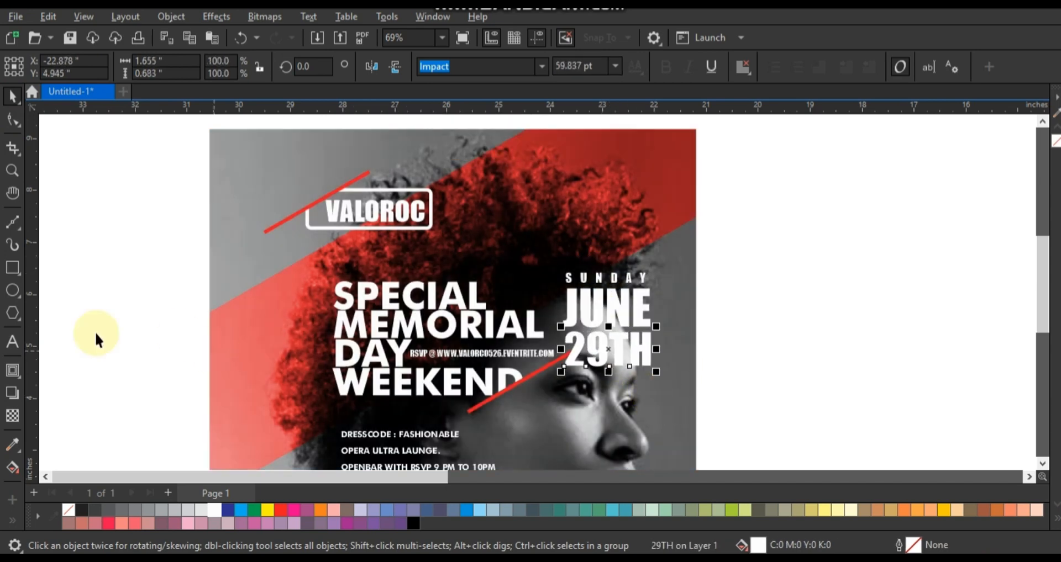
Step: Set the TH characters of 29TH to 30 pt
click(12, 341)
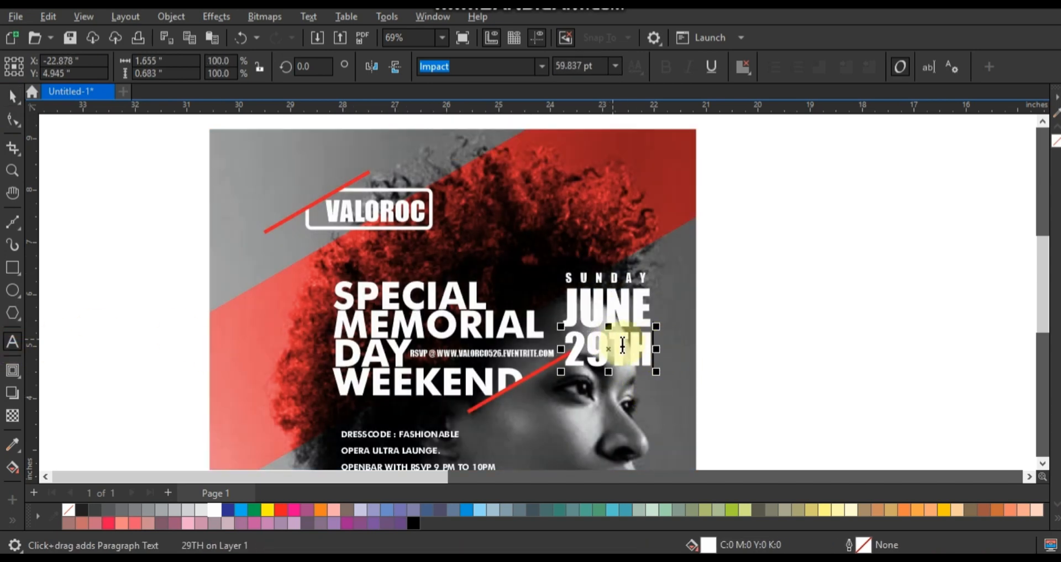
key(shift+Left)
key(shift+Left)
drag(595, 68, 556, 68)
text(30)
key(Return)
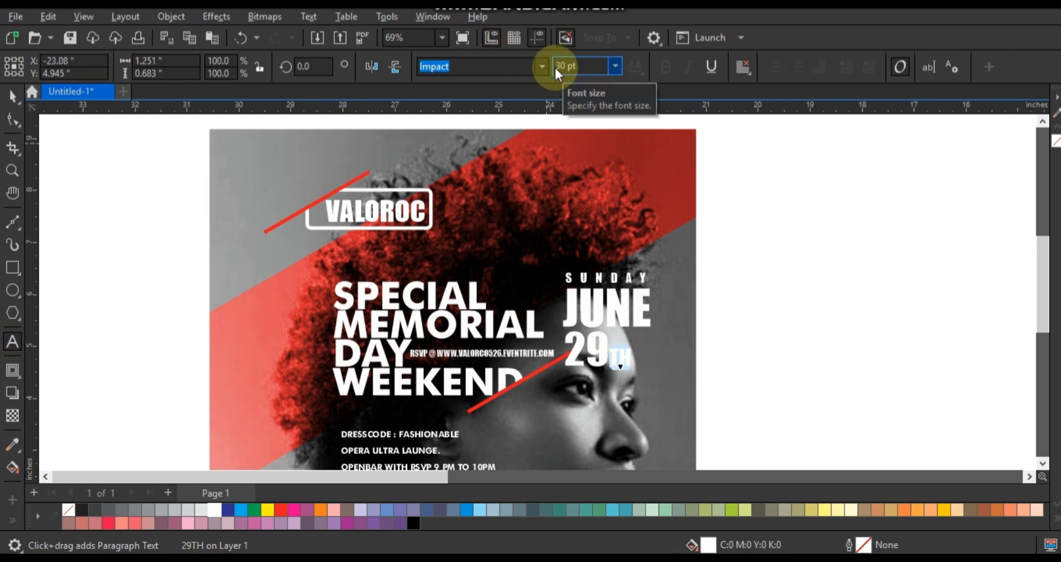
Step: Break 29TH into separate characters and raise TH as a superscript beside 29
click(12, 97)
click(585, 347)
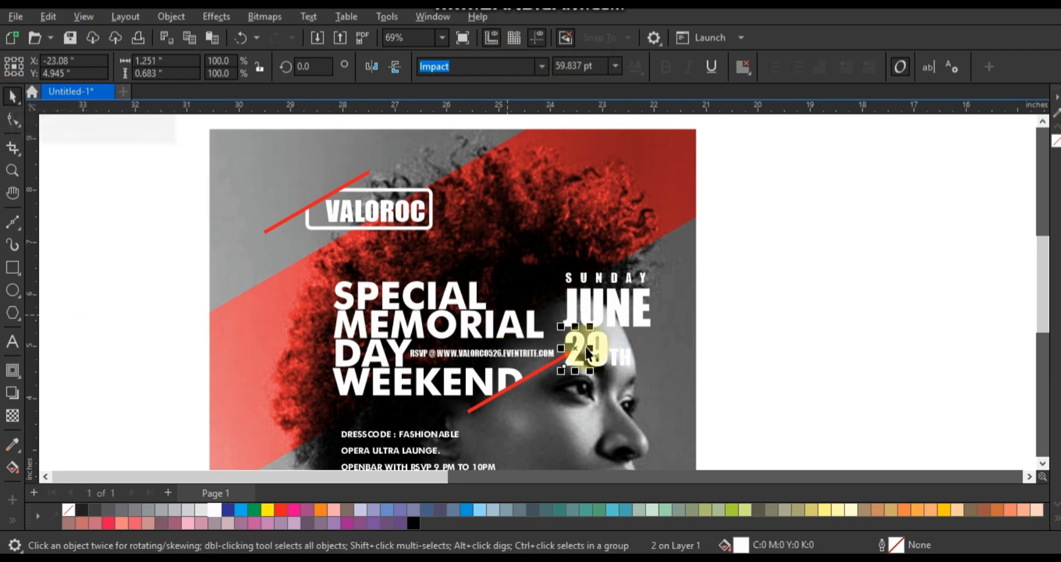
drag(622, 353, 625, 339)
key(ctrl+z)
drag(770, 346, 604, 382)
drag(617, 359, 624, 347)
drag(748, 335, 569, 373)
Step: Shrink the SUNDAY JUNE 29TH date block and move it onto the red band near the flyer's upper-right corner
drag(734, 322, 555, 379)
drag(642, 373, 613, 341)
drag(606, 288, 657, 212)
click(667, 232)
key(Escape)
click(672, 215)
key(F4)
click(778, 221)
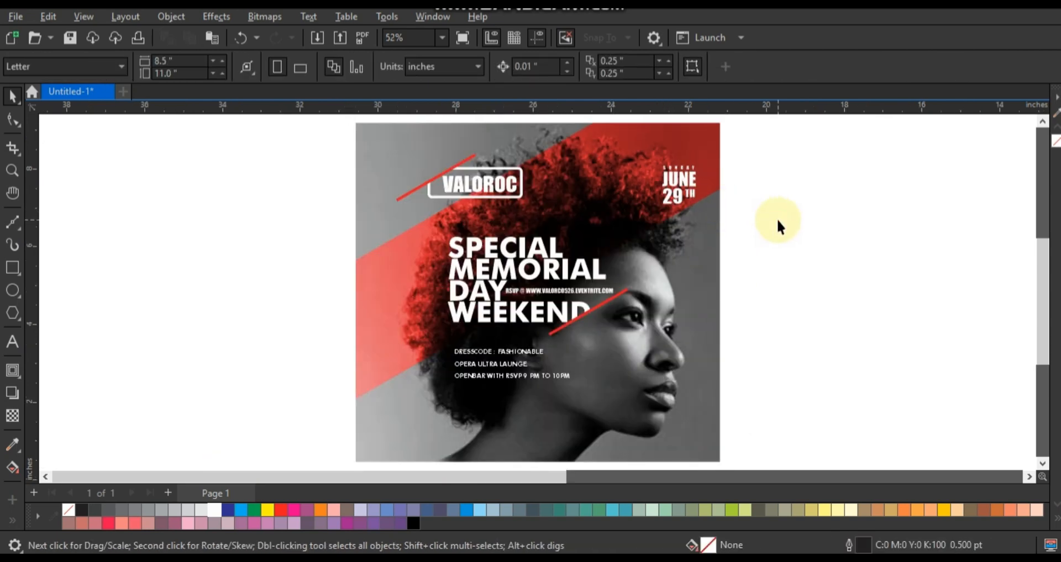
Step: Trace the woman's face profile with connected straight Freehand segments from the forehead over nose, lips and chin to the neck
key(z)
drag(366, 194, 681, 425)
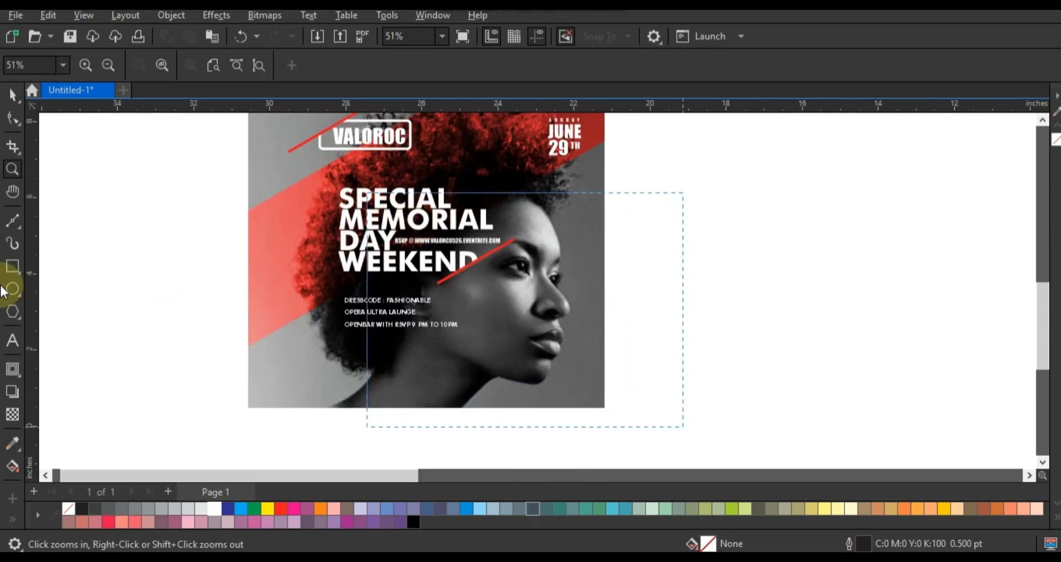
click(14, 238)
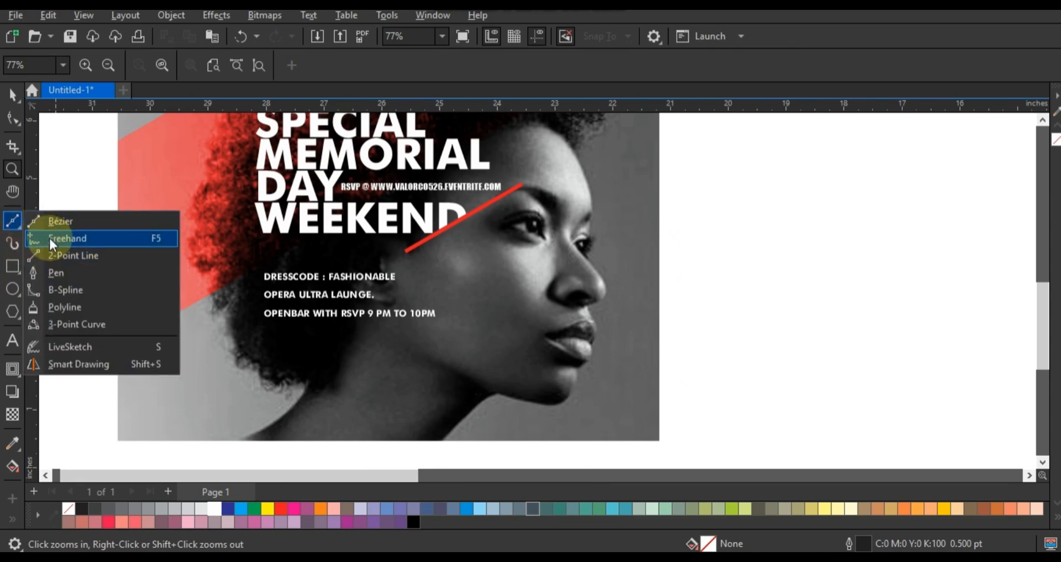
click(50, 240)
click(577, 157)
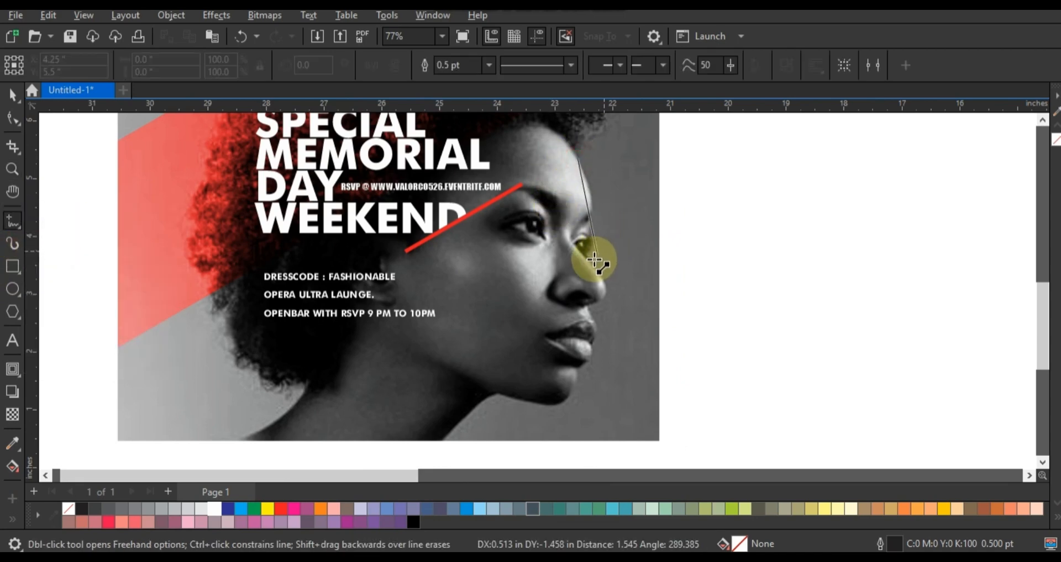
click(591, 263)
click(587, 307)
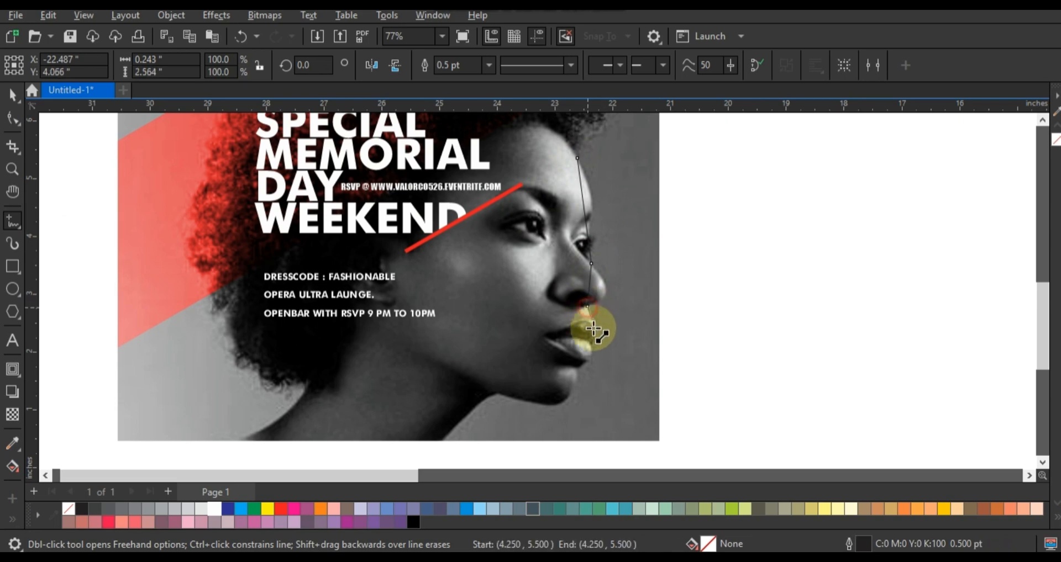
click(589, 341)
click(578, 365)
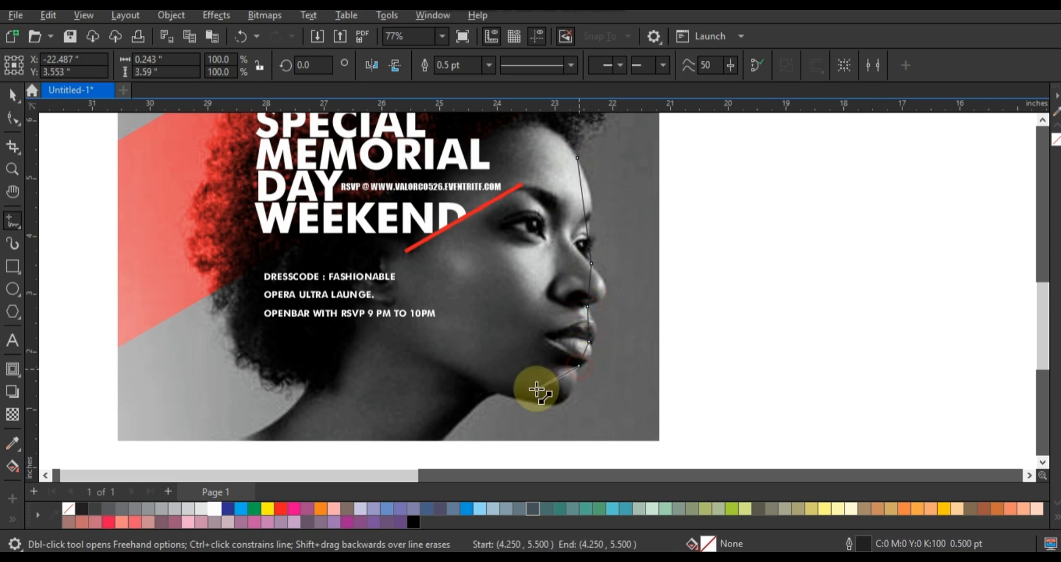
click(502, 394)
click(454, 426)
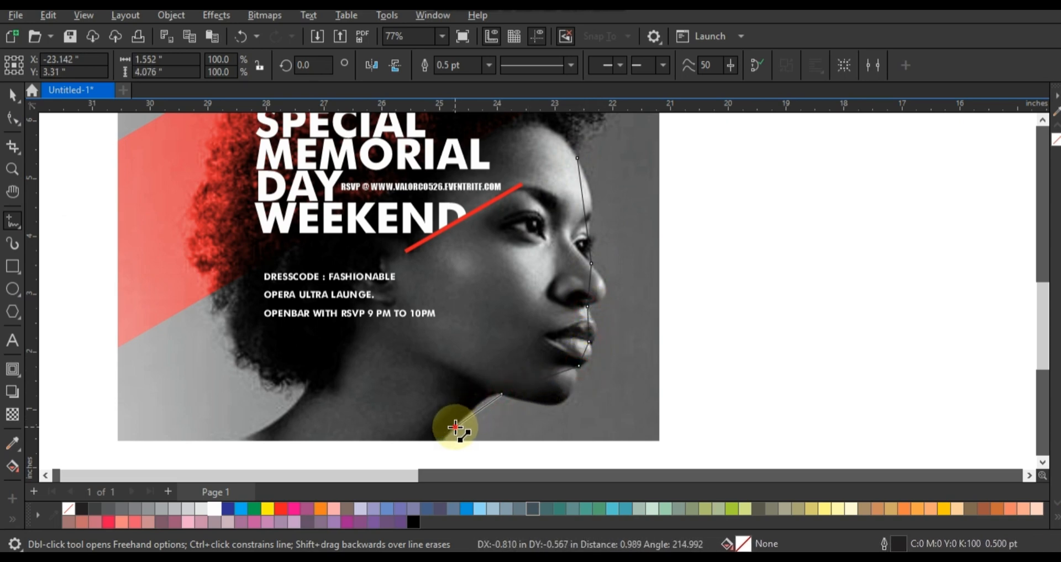
click(576, 157)
Step: Set the face profile line's outline width to 4 pt and convert its segments to curves
click(489, 65)
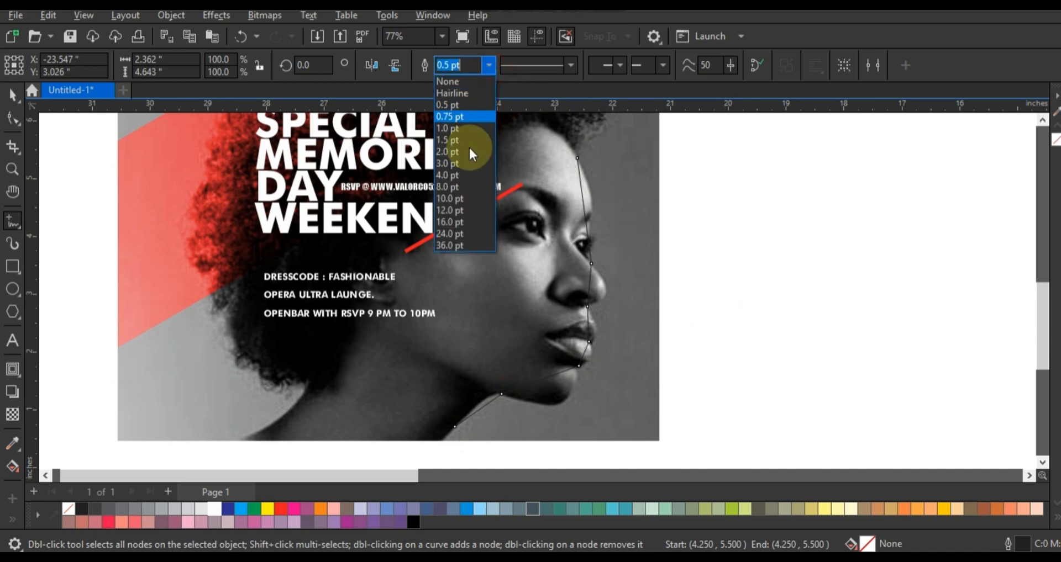
click(465, 166)
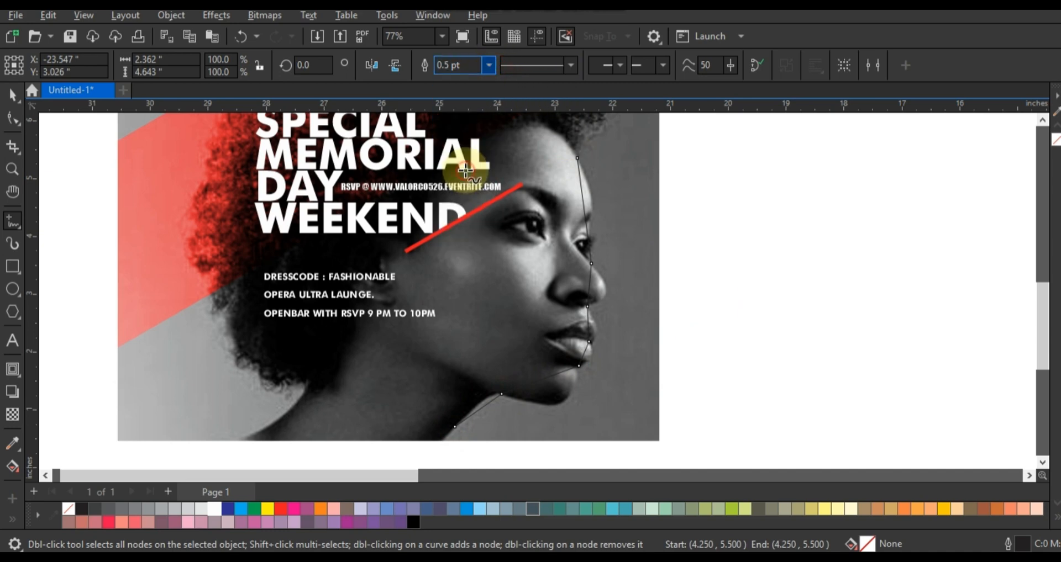
click(12, 118)
drag(345, 291, 663, 424)
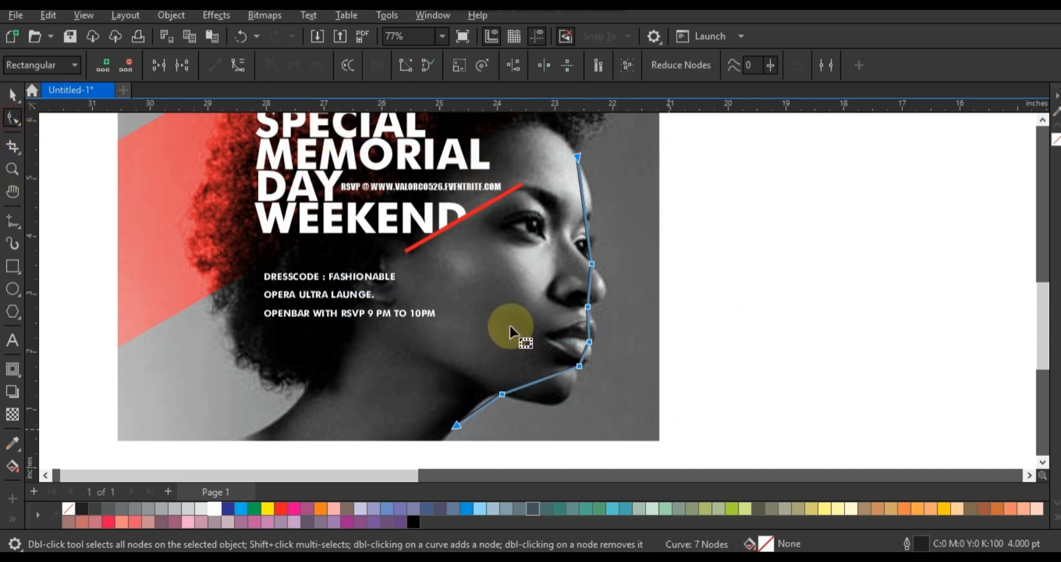
click(236, 69)
Step: Bend the upper part of the profile curve to follow the forehead and nose
drag(580, 207, 594, 204)
drag(623, 249, 567, 280)
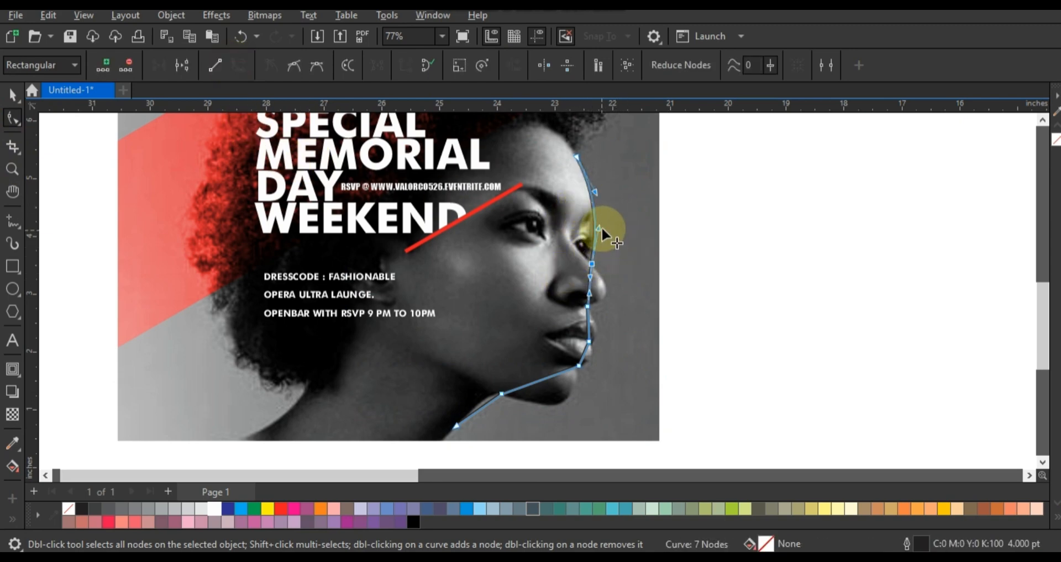
drag(597, 227, 590, 229)
drag(594, 278, 612, 290)
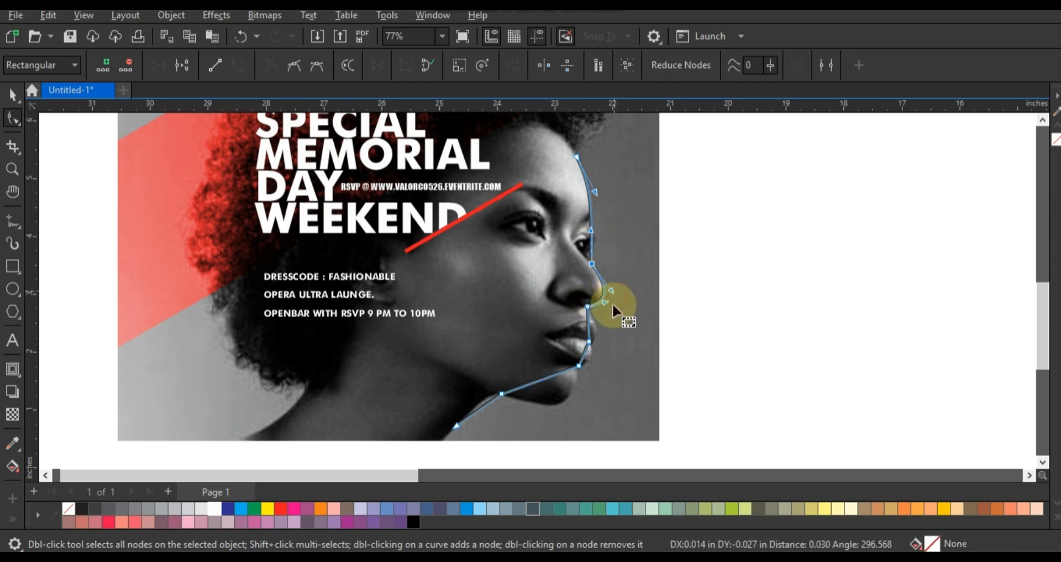
Step: Bend the lower part of the profile curve to follow the lips, chin and neck
drag(588, 330, 569, 415)
drag(528, 385, 544, 412)
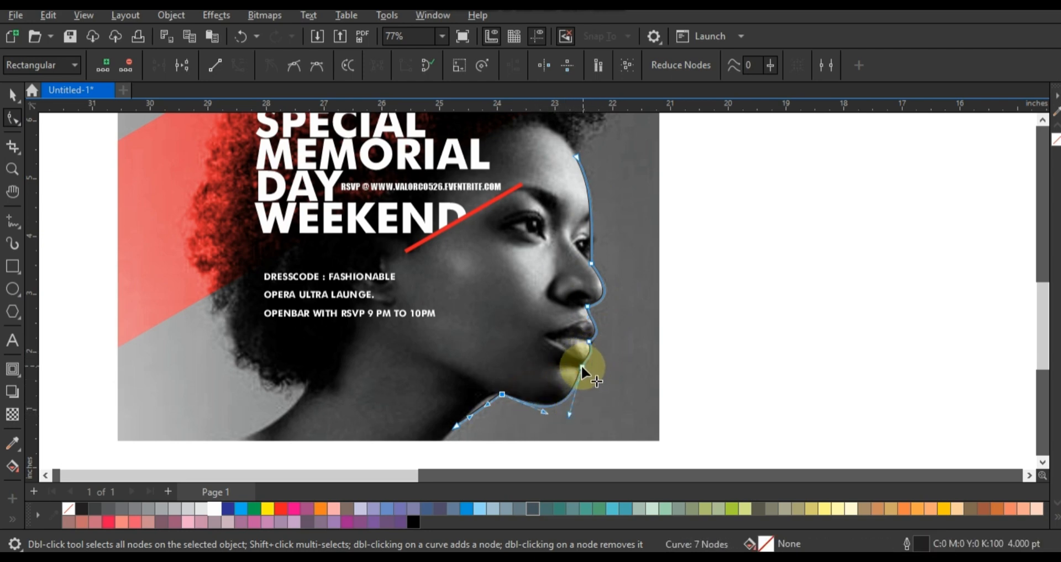
drag(581, 367, 599, 353)
drag(492, 399, 509, 393)
Step: Set the face profile line's outline colour to white
click(12, 96)
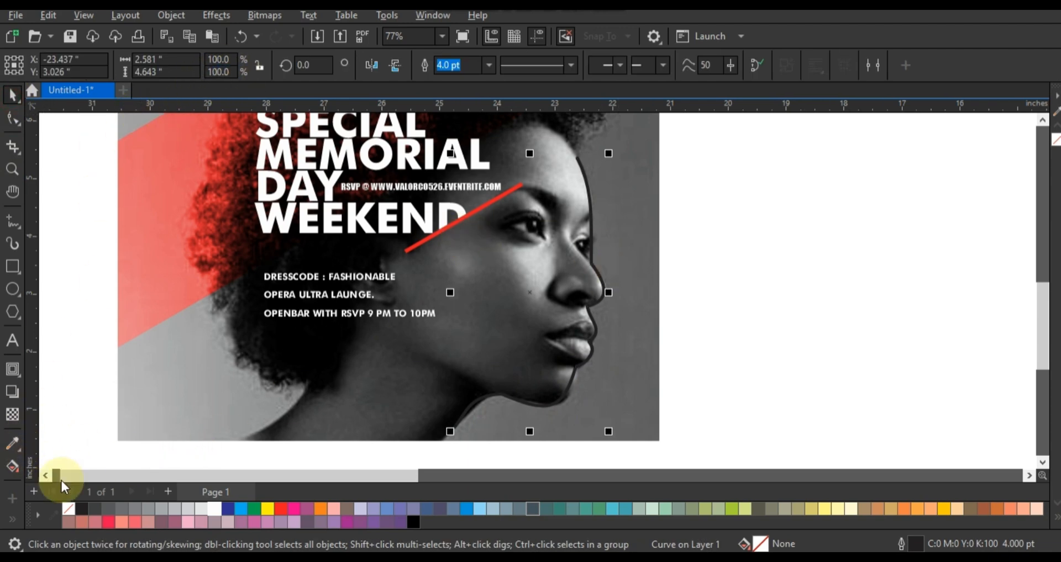
right_click(210, 508)
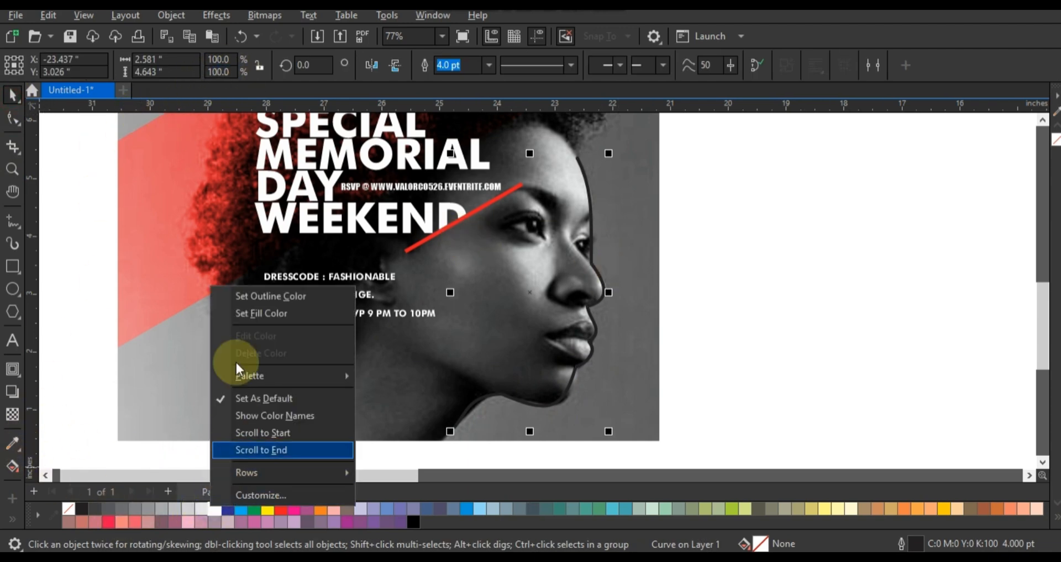
click(242, 296)
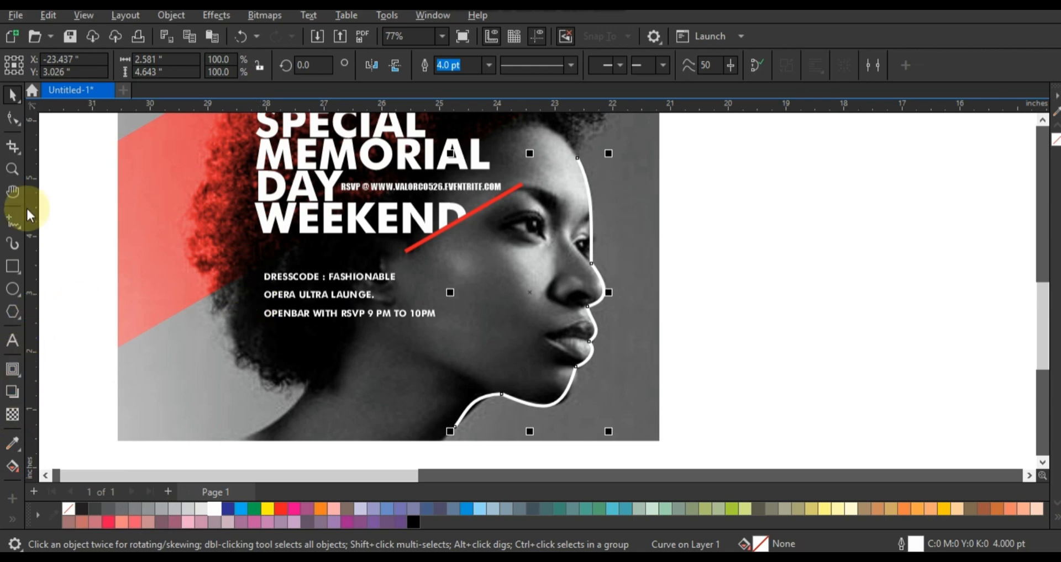
Step: Apply a tapered Artistic Media preset stroke to the face profile line
click(20, 249)
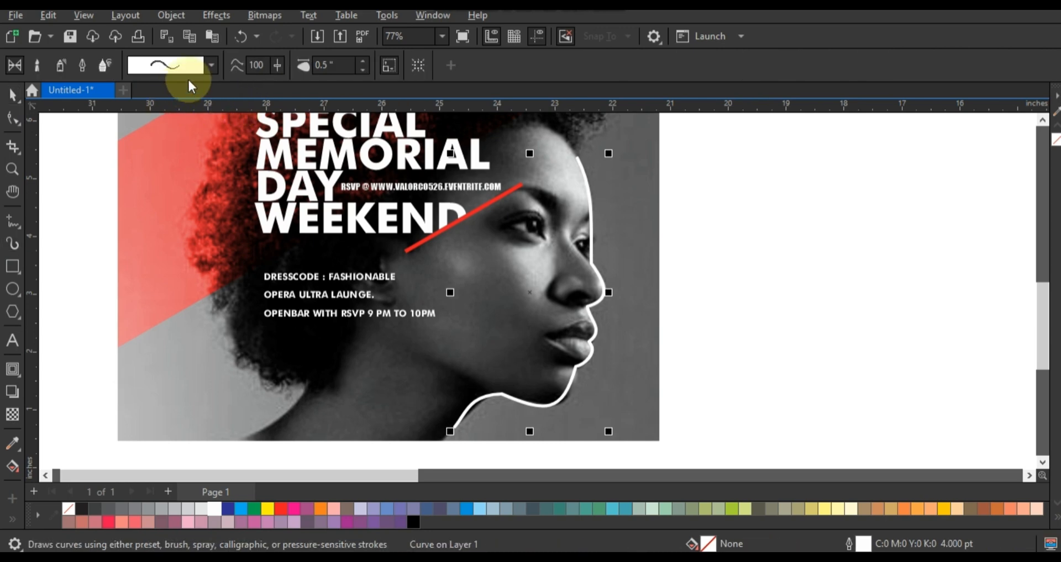
click(212, 66)
click(254, 29)
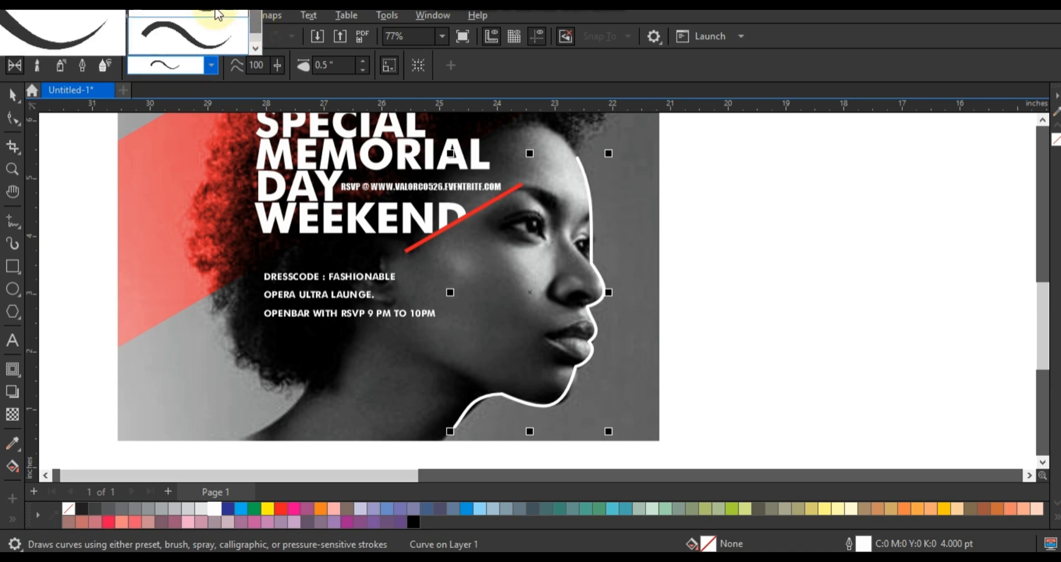
click(601, 196)
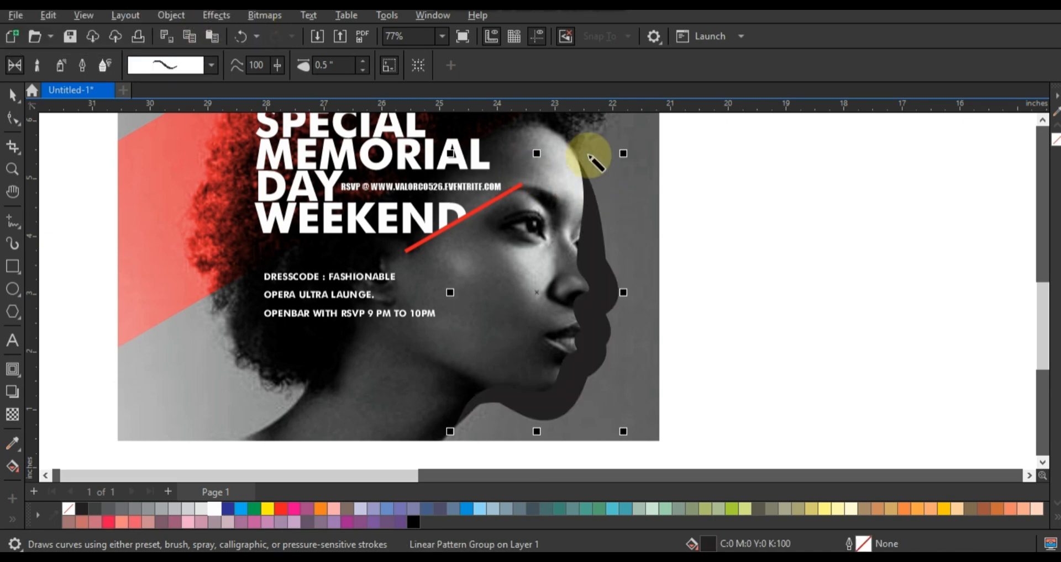
Step: Reduce the profile line's artistic stroke width to 0.07 inches
click(364, 70)
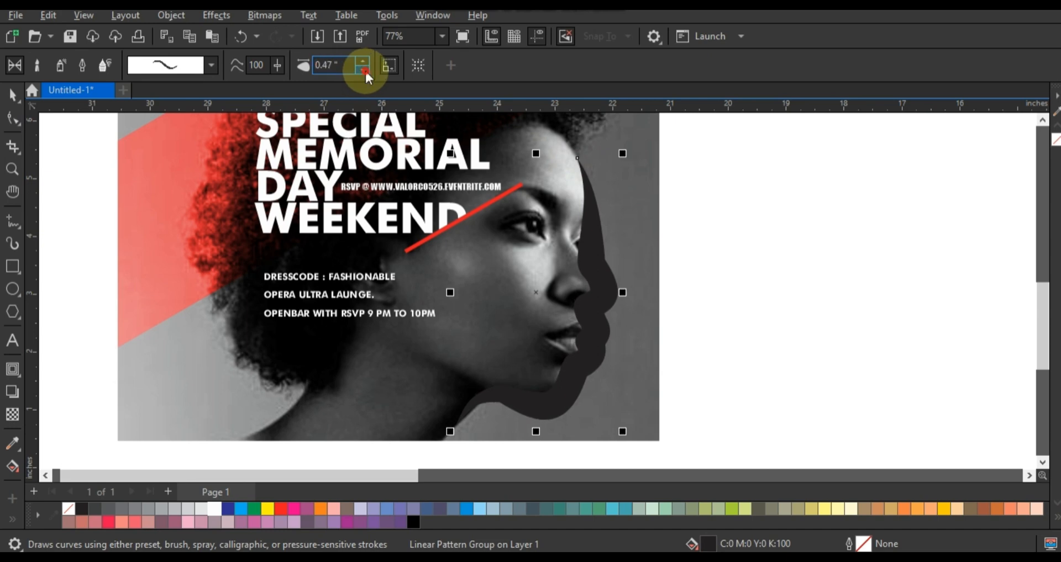
click(363, 69)
click(364, 69)
click(364, 70)
click(364, 70)
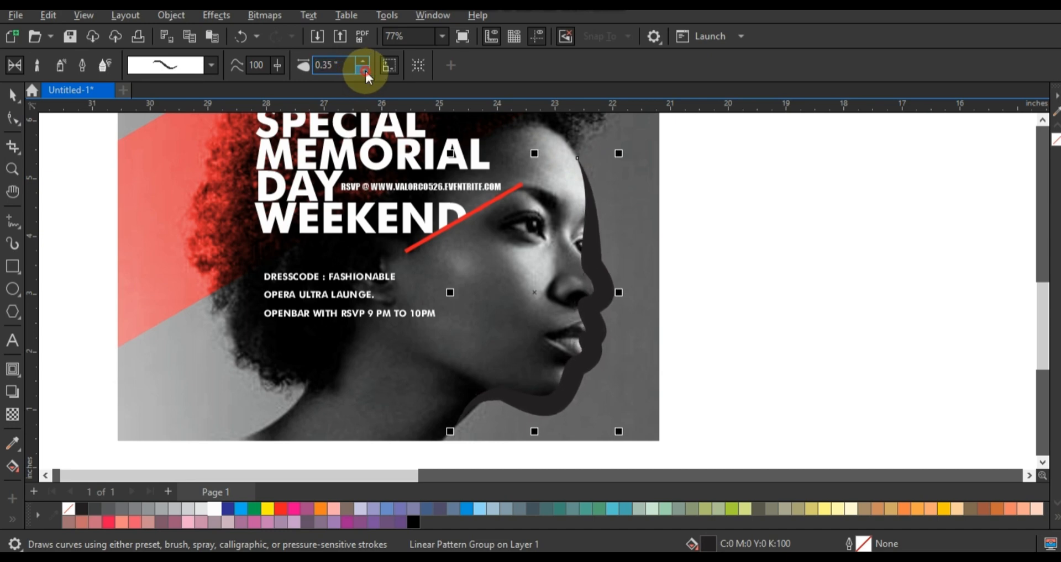
click(365, 70)
click(364, 71)
click(365, 70)
click(365, 70)
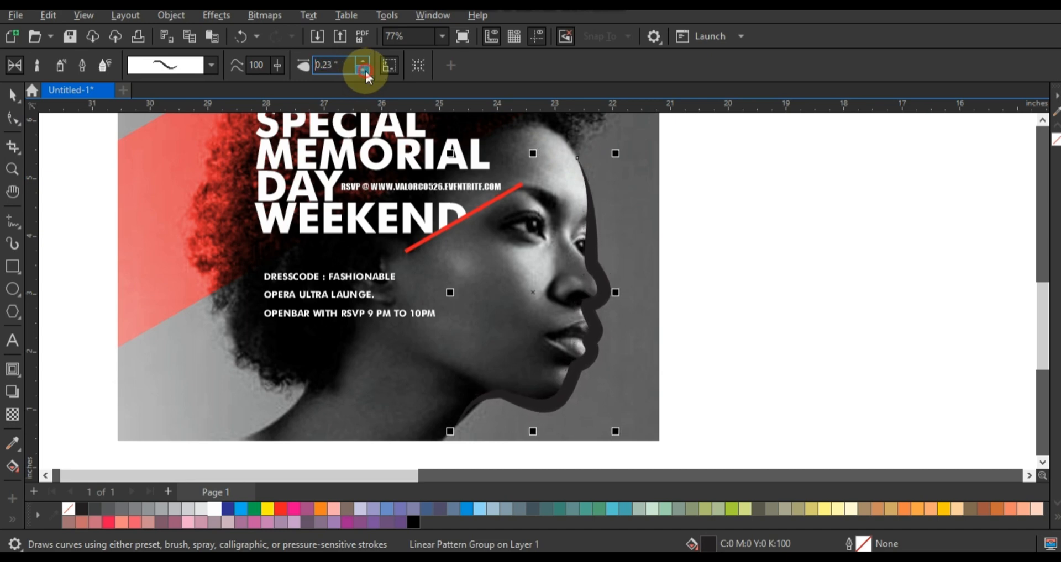
click(365, 69)
click(365, 69)
click(364, 70)
click(365, 69)
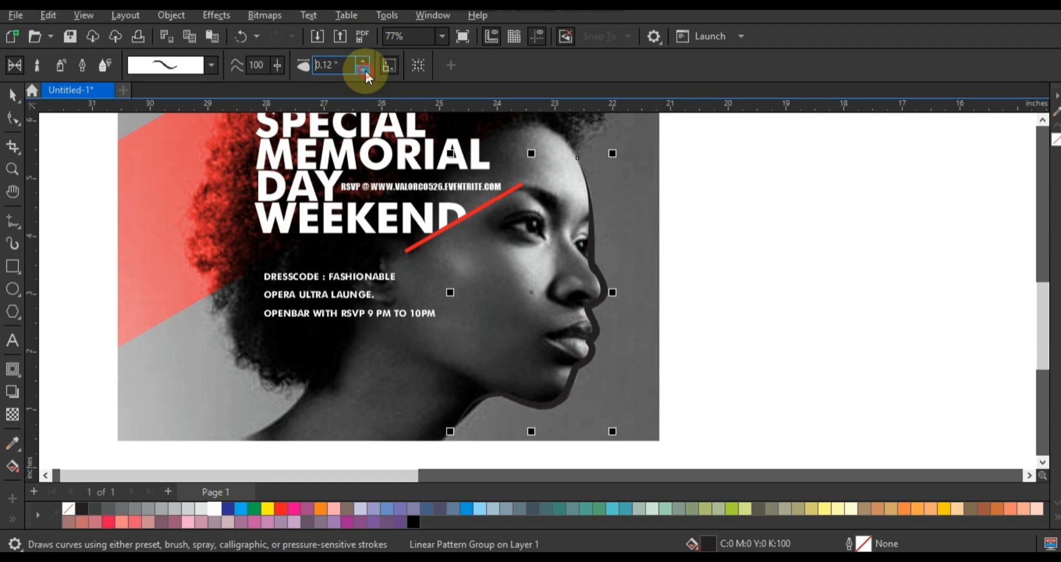
click(365, 69)
click(364, 69)
click(364, 69)
click(365, 70)
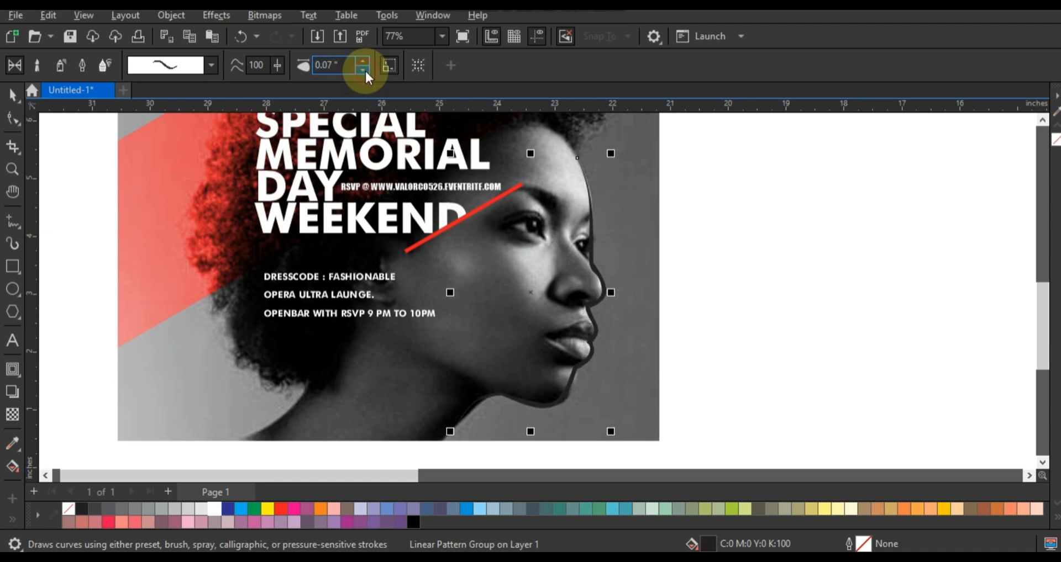
Step: Fill the profile stroke with white and reduce its stroke width to 0.04 inches
click(13, 95)
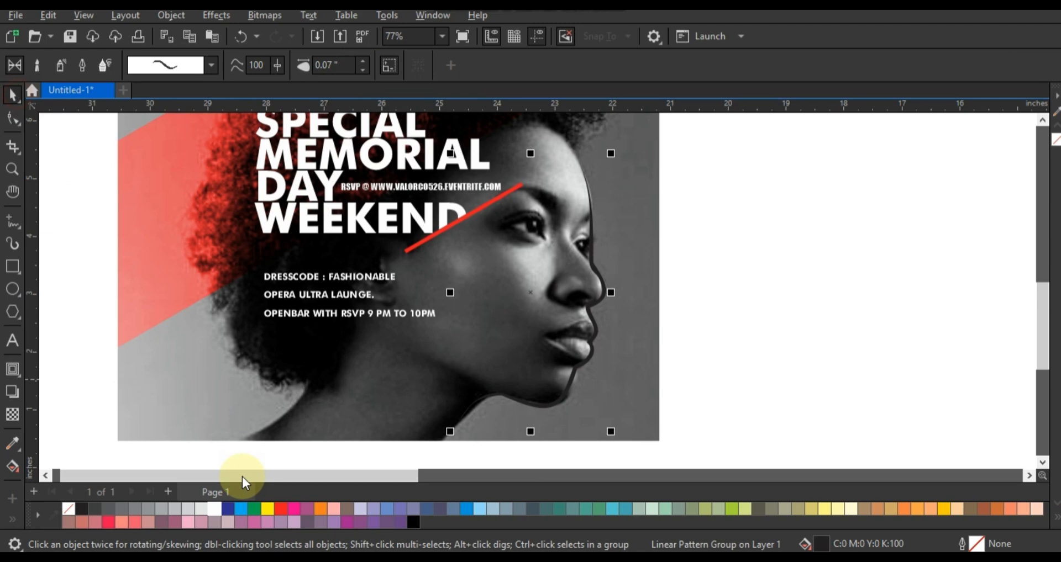
click(214, 508)
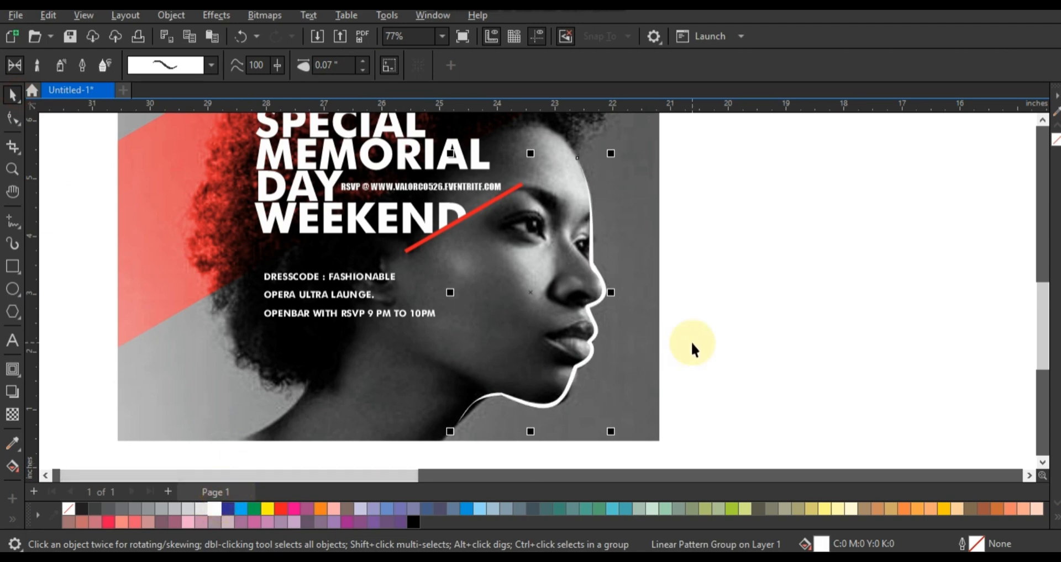
click(12, 243)
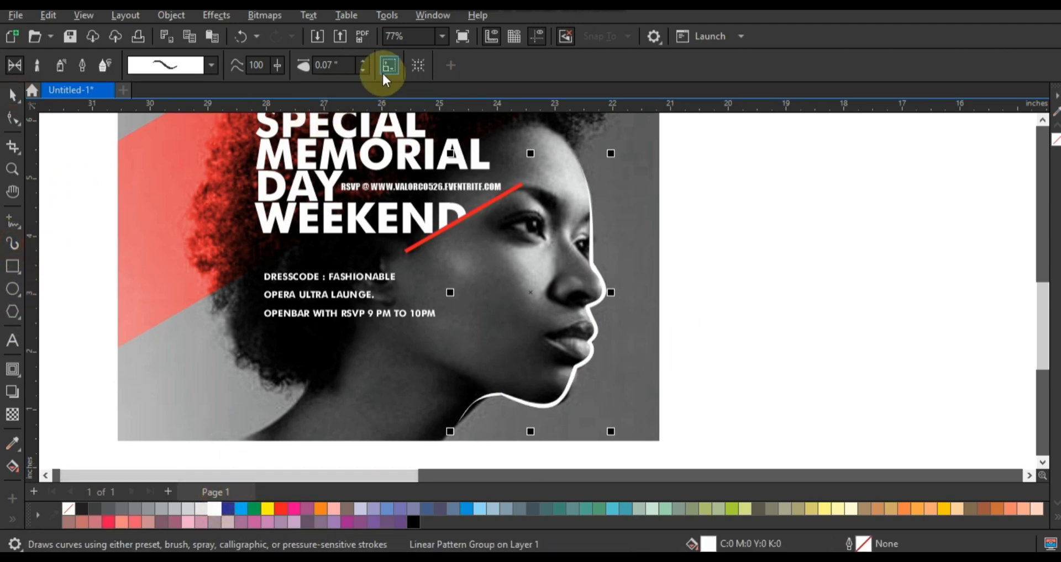
click(362, 70)
click(361, 71)
click(361, 70)
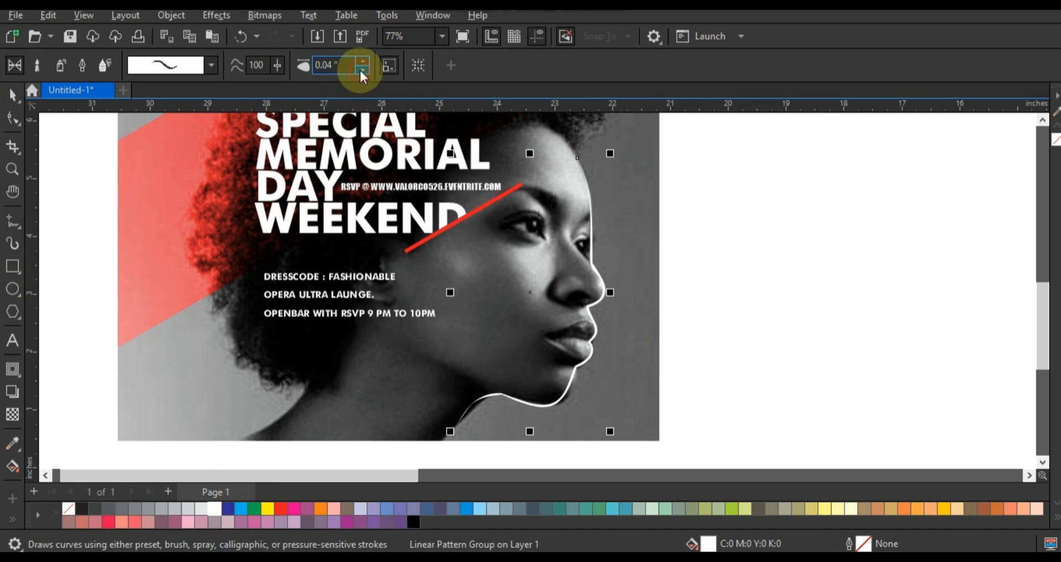
Step: Try a red fill on the face profile stroke and view it on the whole flyer
click(12, 95)
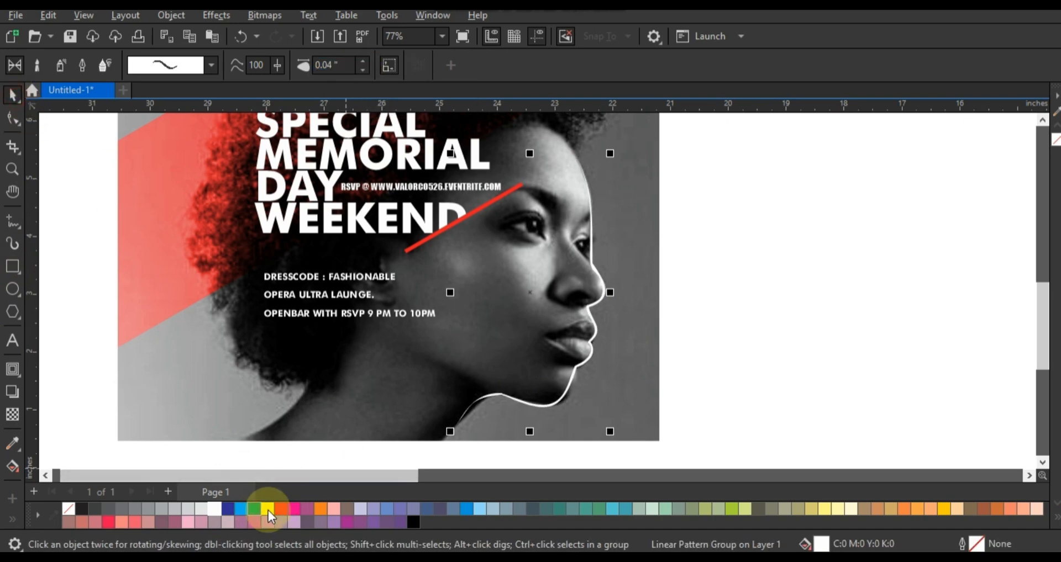
click(281, 509)
click(282, 509)
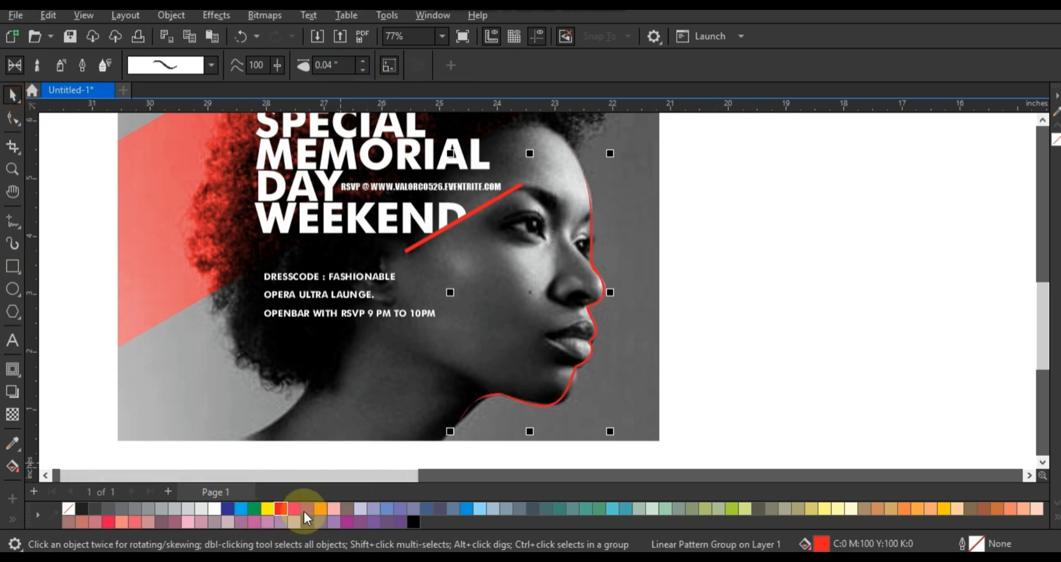
scroll(533, 420, down, 2)
click(739, 342)
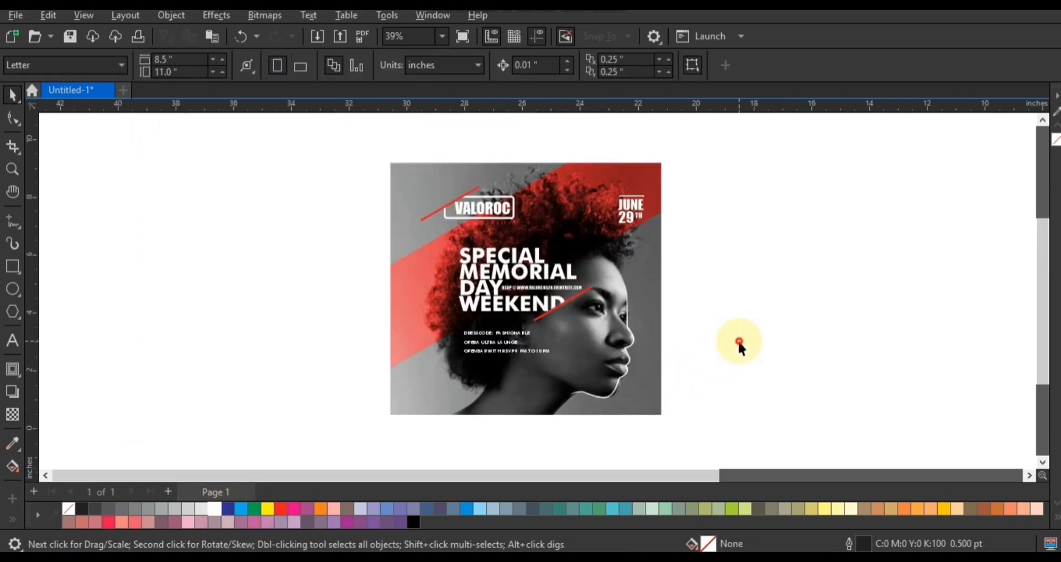
Step: Try shifting the white profile line slightly off the face, undo the move, and fit the whole flyer in view
click(606, 395)
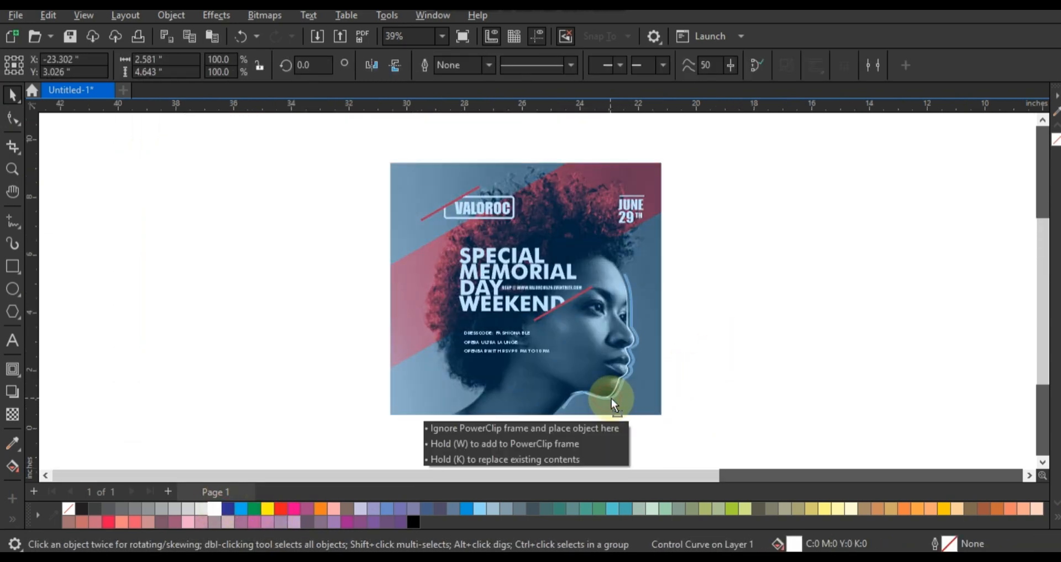
click(746, 418)
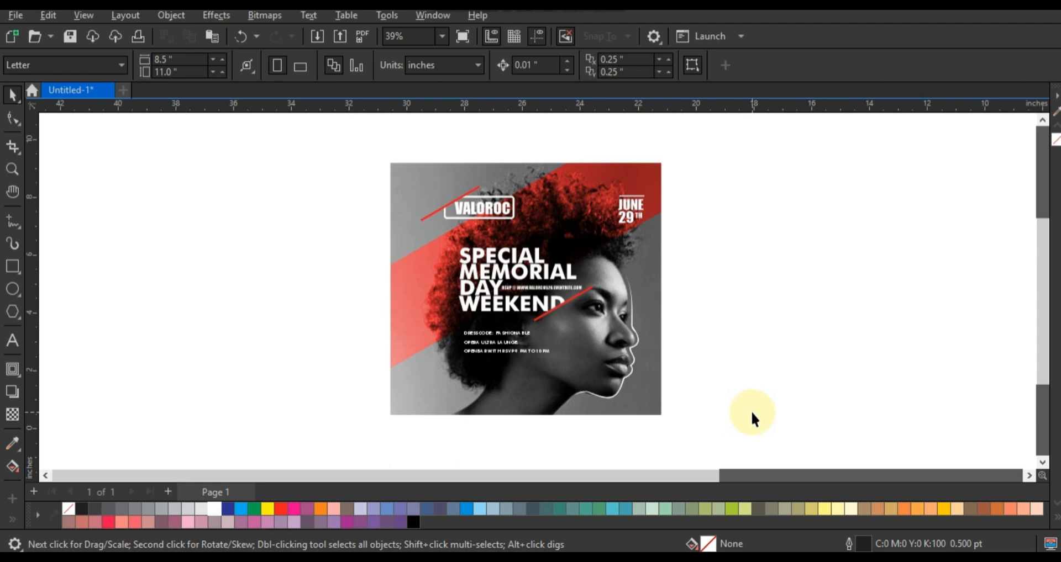
drag(609, 402, 600, 398)
click(710, 429)
key(ctrl+z)
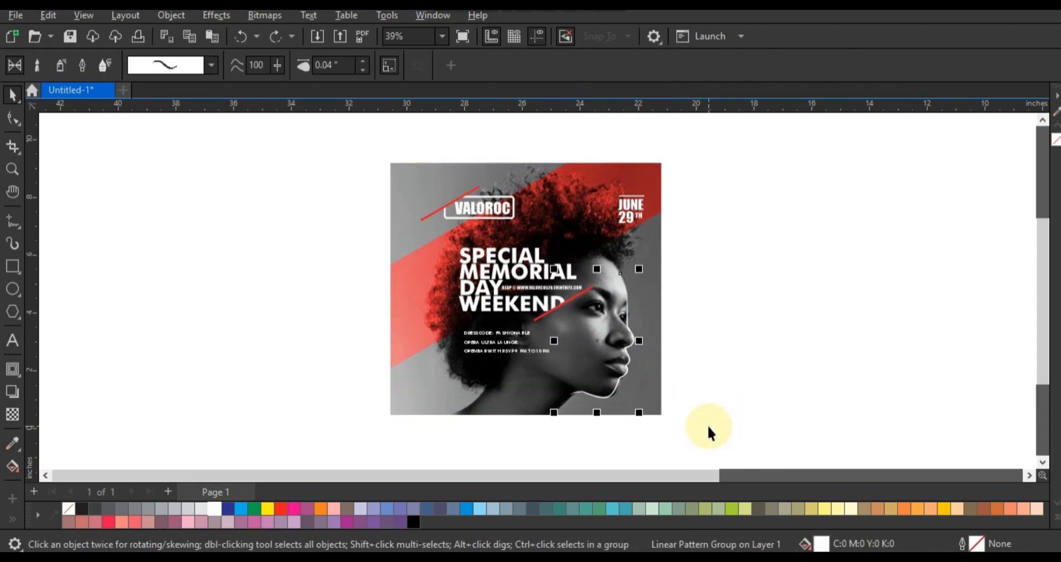
click(648, 405)
key(shift+F2)
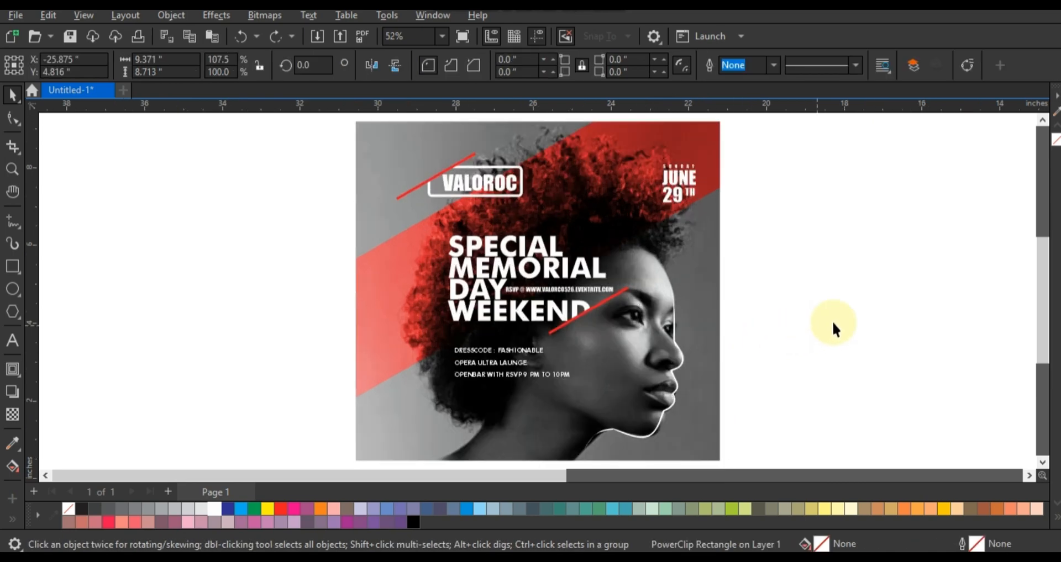